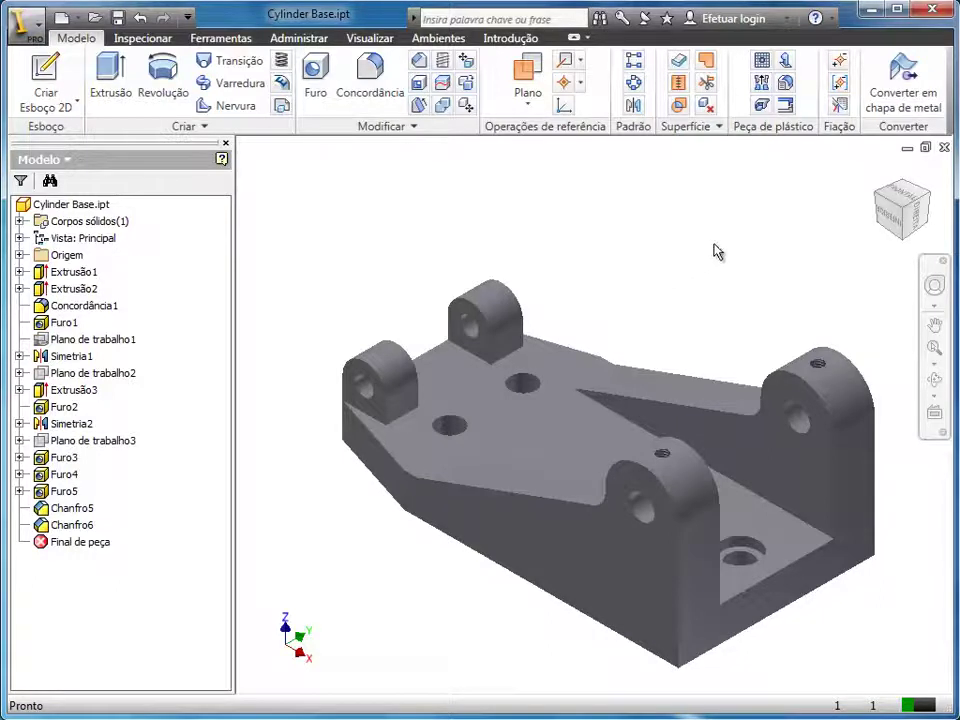
Step the ViewCube through two corner views, then the top, left and front views
click(877, 199)
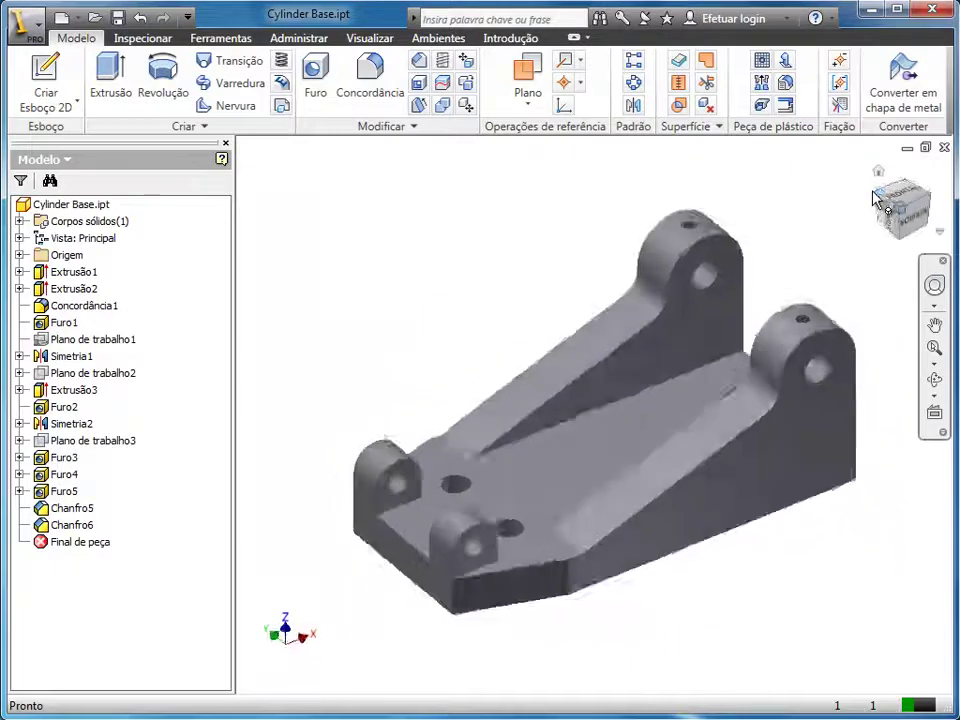
click(877, 199)
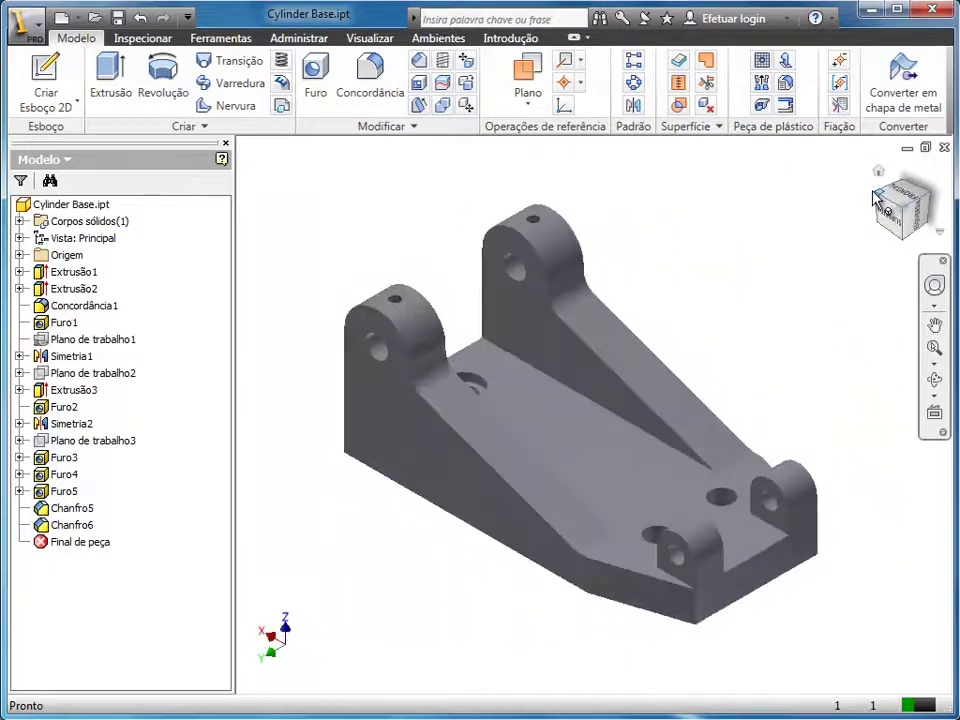
click(880, 203)
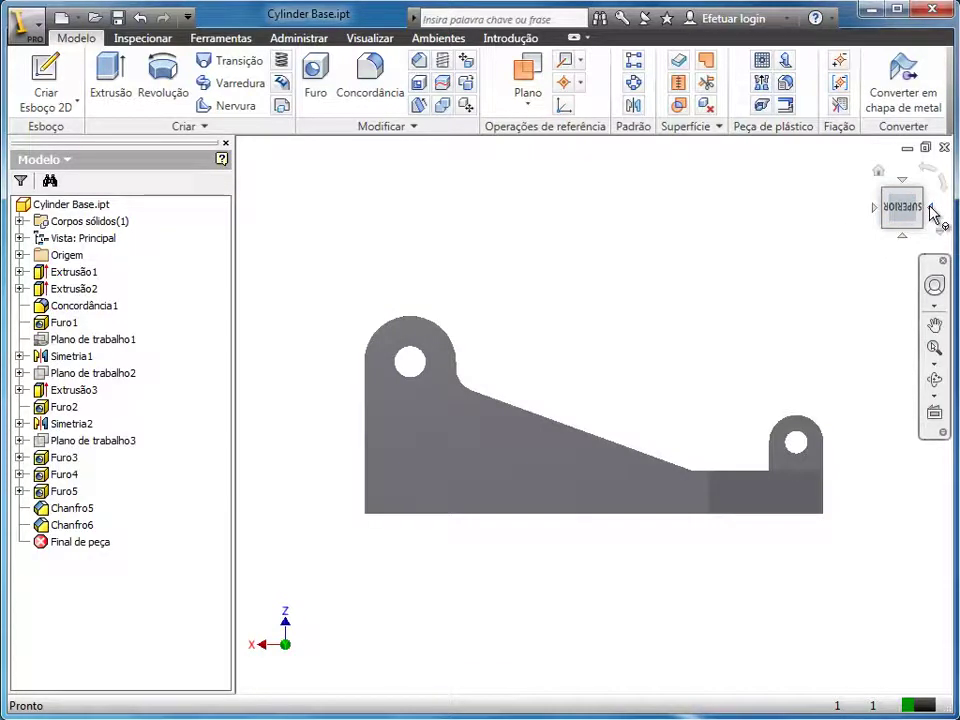
click(931, 211)
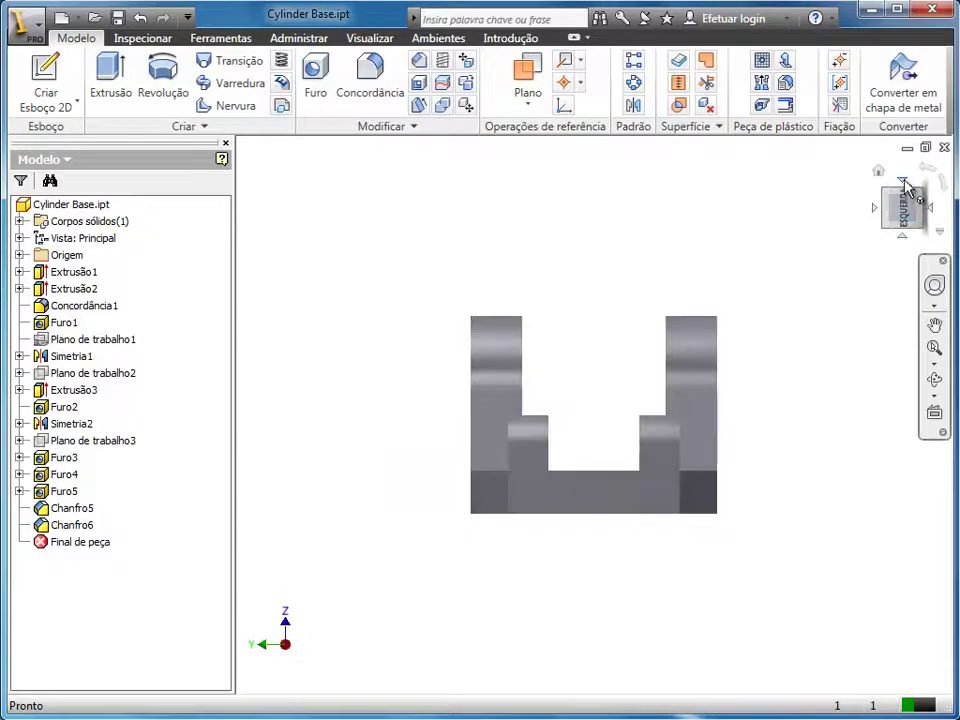
click(904, 184)
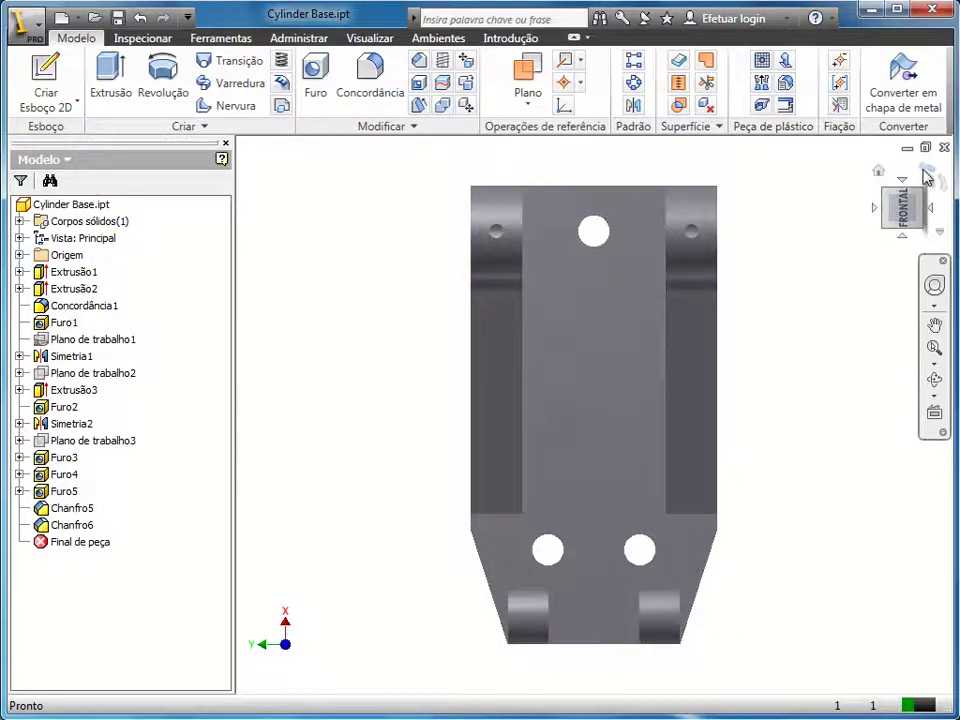
Rotate the front view 90° in plane, then tilt through top-front and top views to a top-back view
click(927, 176)
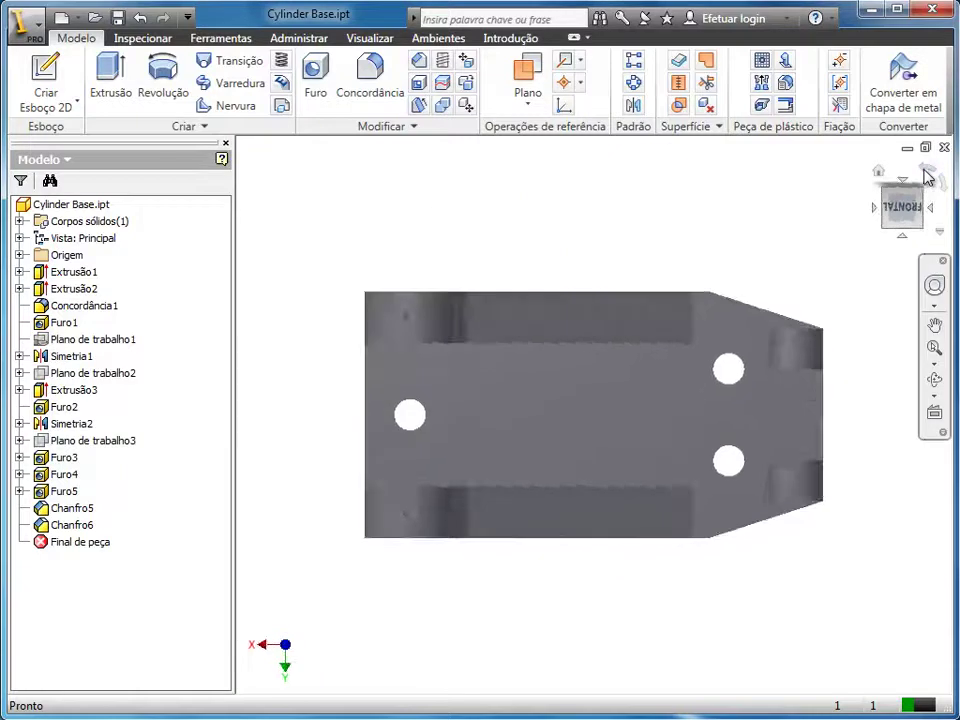
click(908, 226)
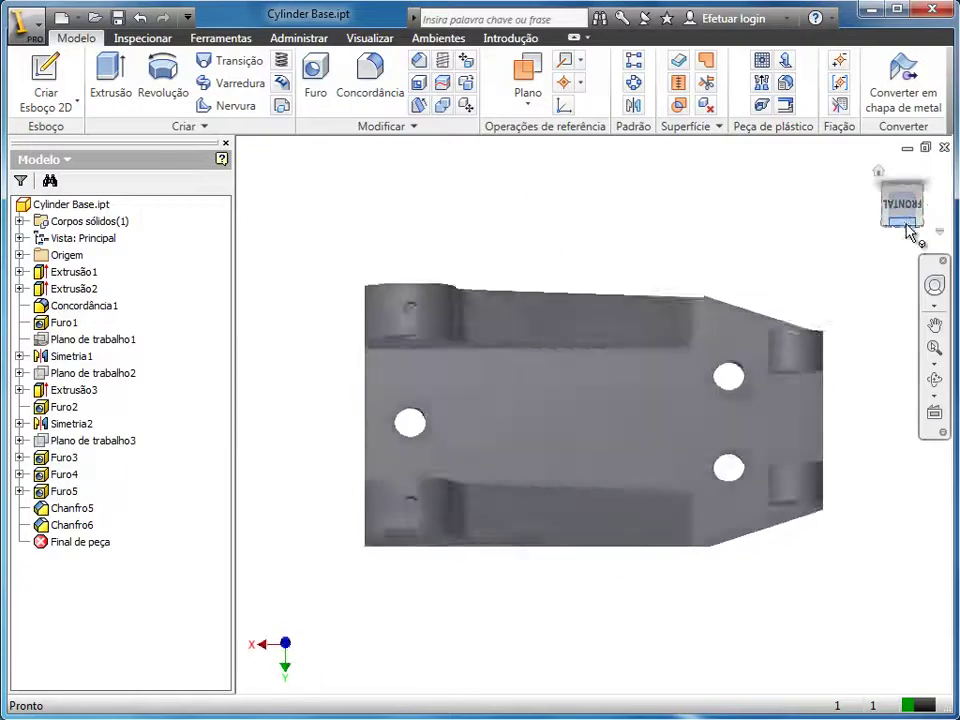
click(908, 228)
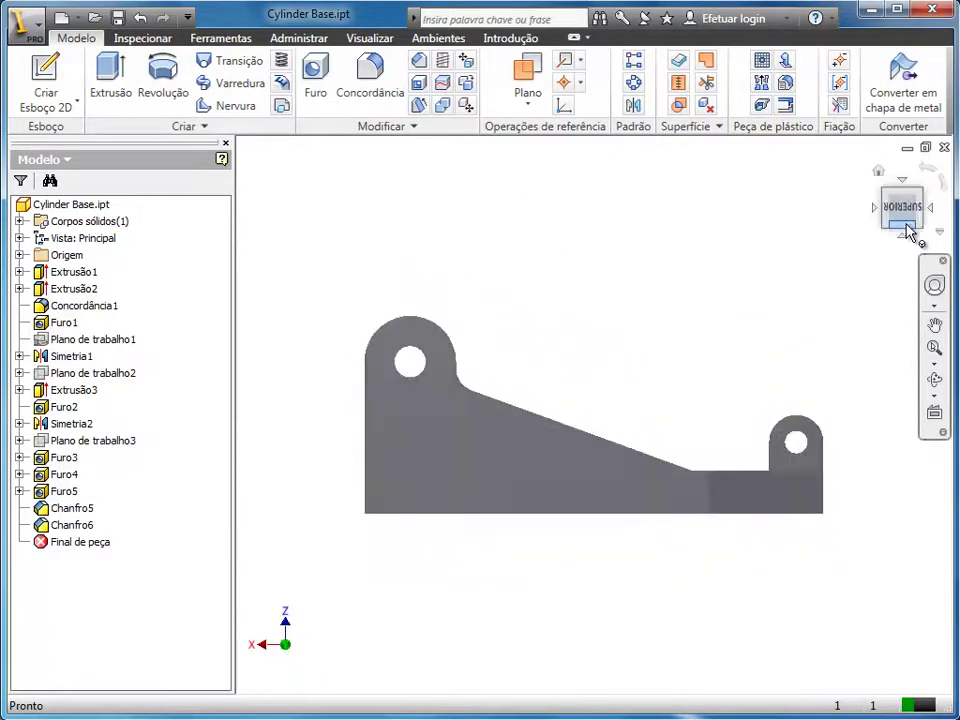
click(908, 230)
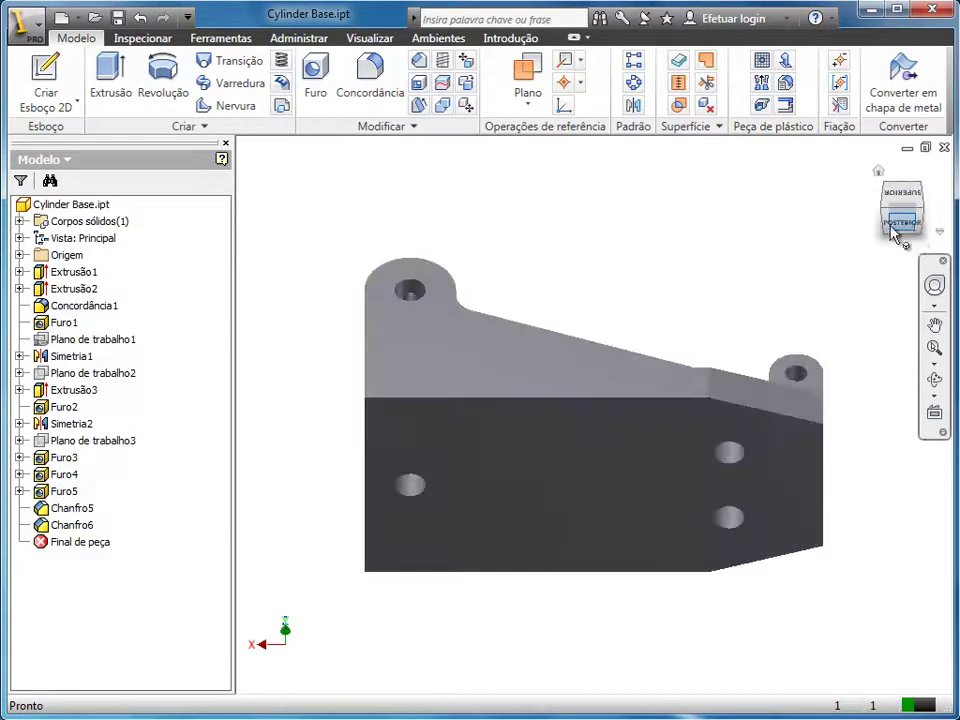
Go back to the previous view with Vista anterior, then restore the home view with Vista inicial
right_click(466, 178)
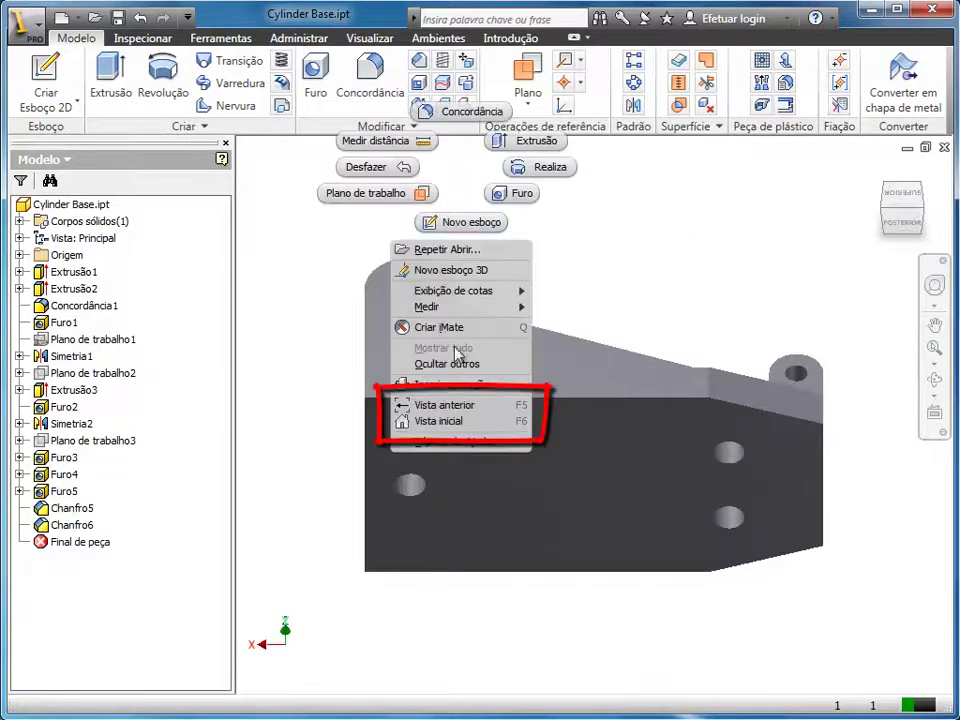
click(456, 404)
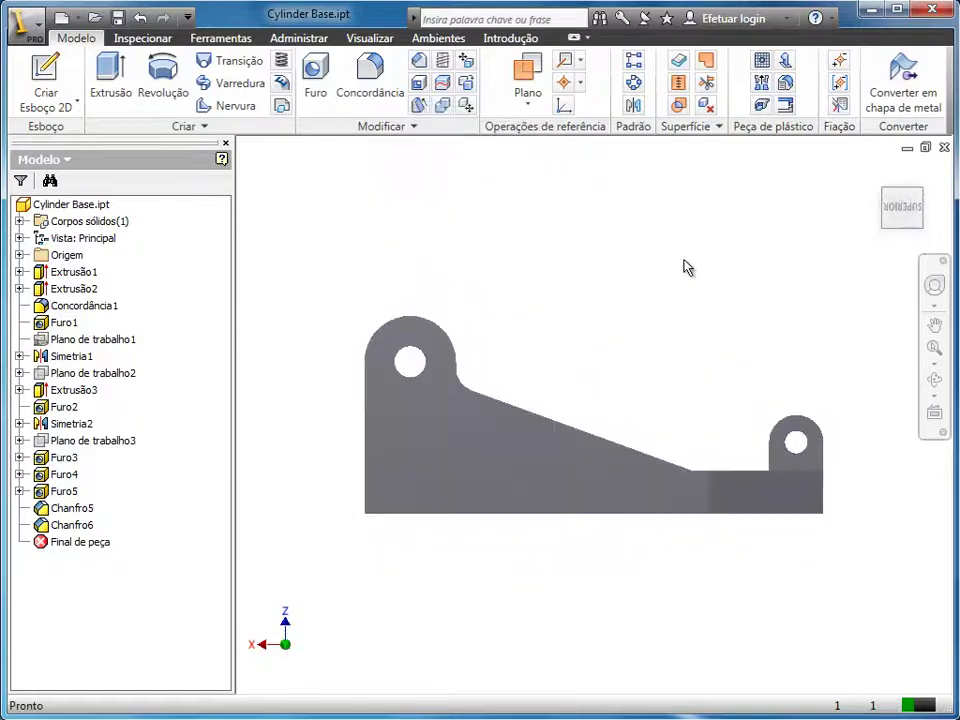
right_click(637, 279)
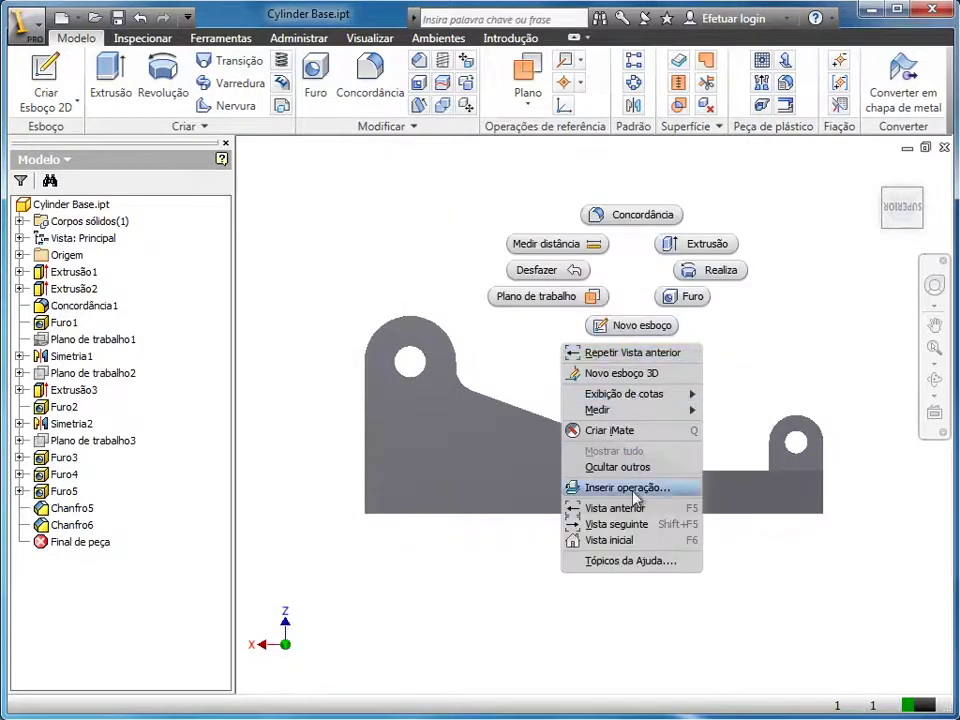
click(628, 545)
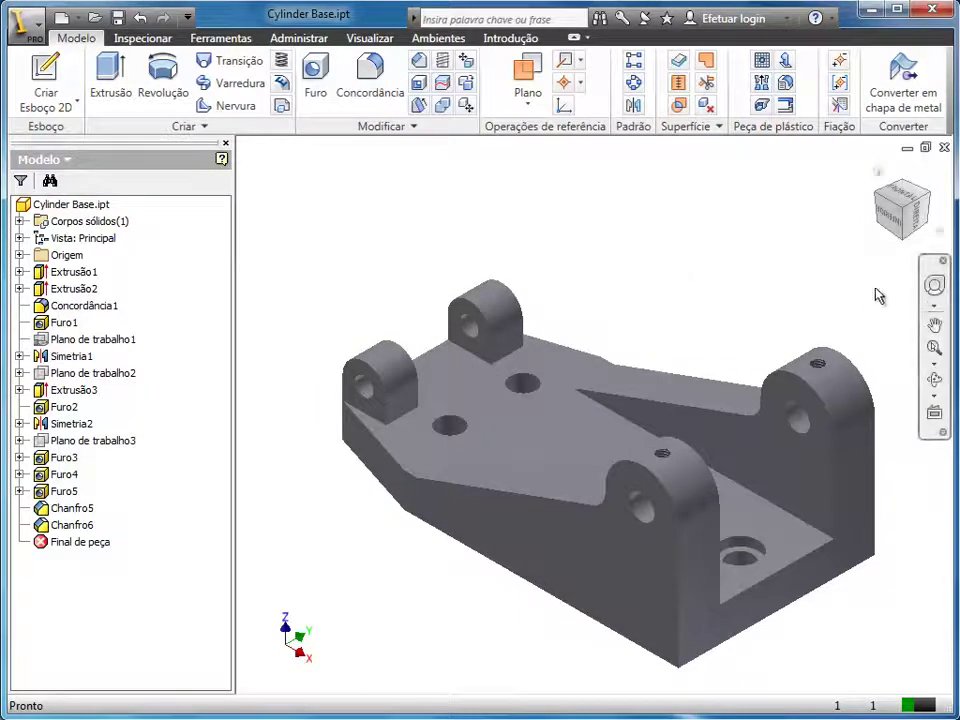
click(934, 285)
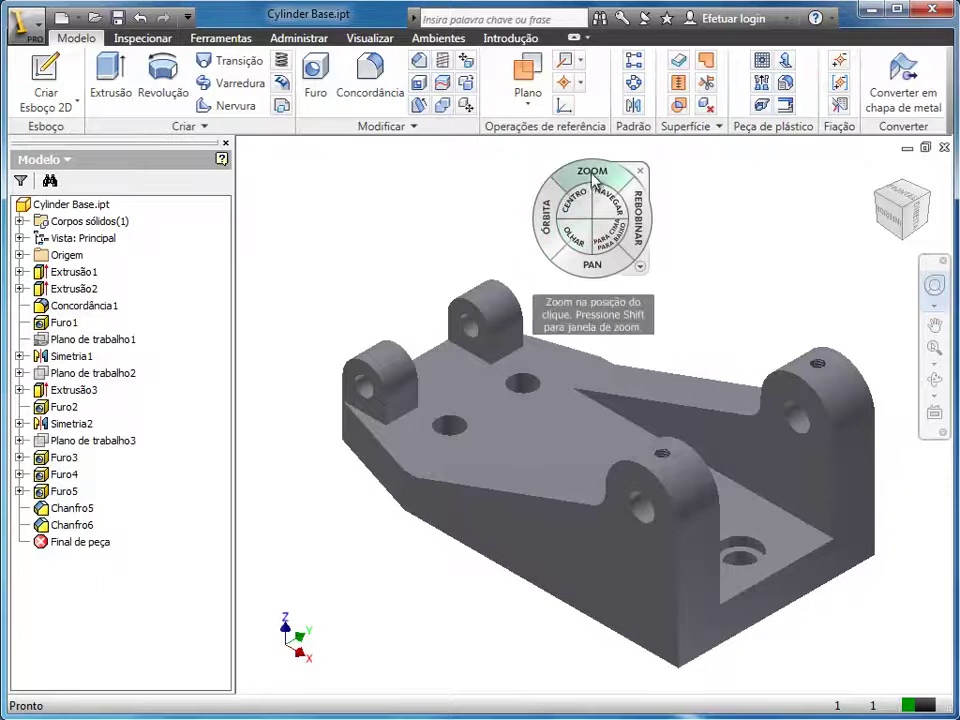
mouse_move(596, 178)
mouse_down()
mouse_move(593, 222)
mouse_move(594, 165)
mouse_up()
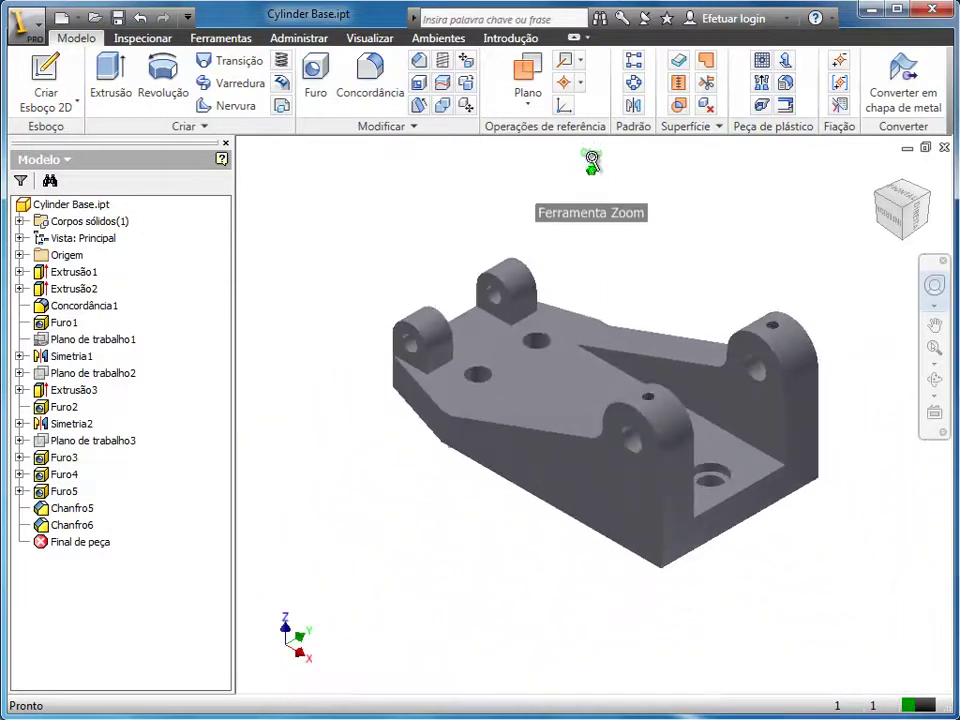
mouse_move(600, 247)
mouse_down()
mouse_move(576, 253)
mouse_move(544, 332)
mouse_move(598, 304)
mouse_move(590, 264)
mouse_move(578, 266)
mouse_move(536, 231)
mouse_move(528, 274)
mouse_move(566, 222)
mouse_up()
key(Escape)
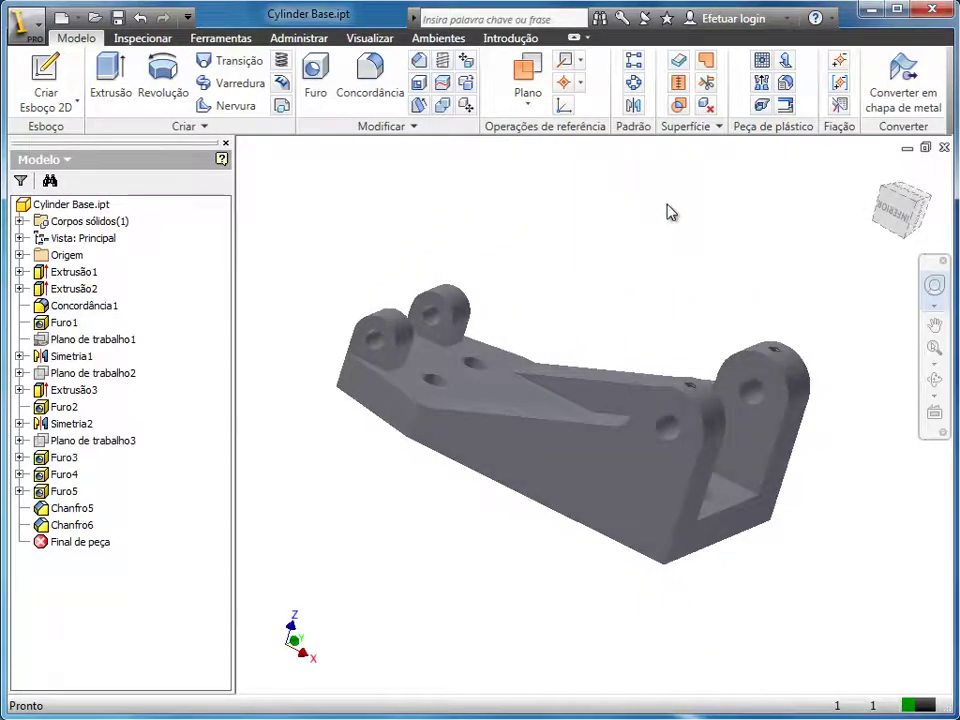
click(672, 212)
mouse_move(665, 210)
mouse_down()
mouse_move(310, 215)
mouse_move(320, 208)
mouse_up()
click(397, 163)
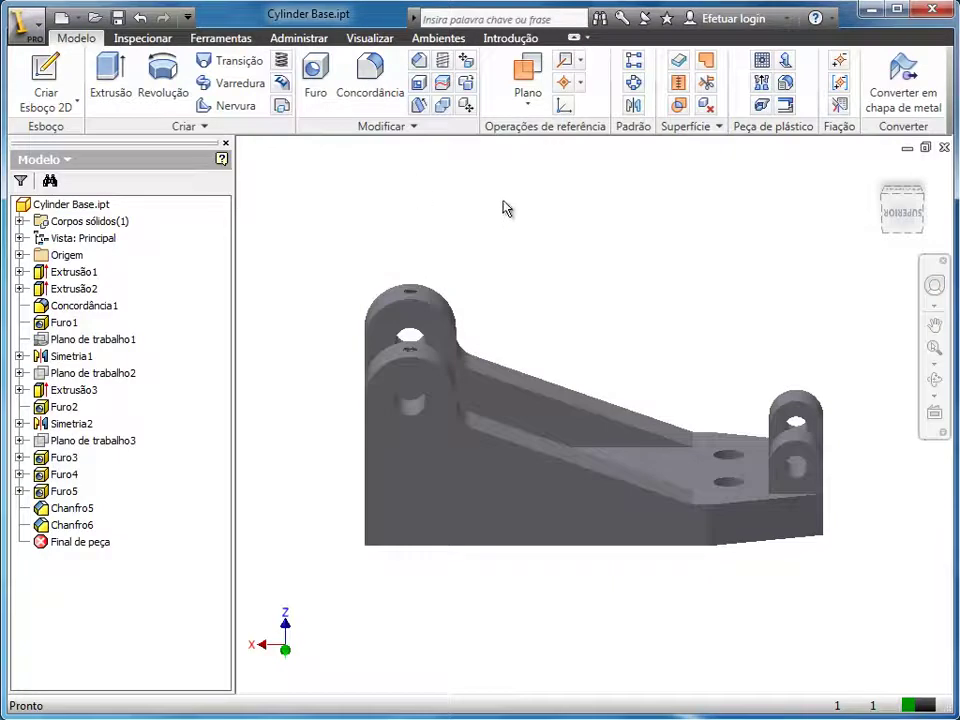
right_click(537, 210)
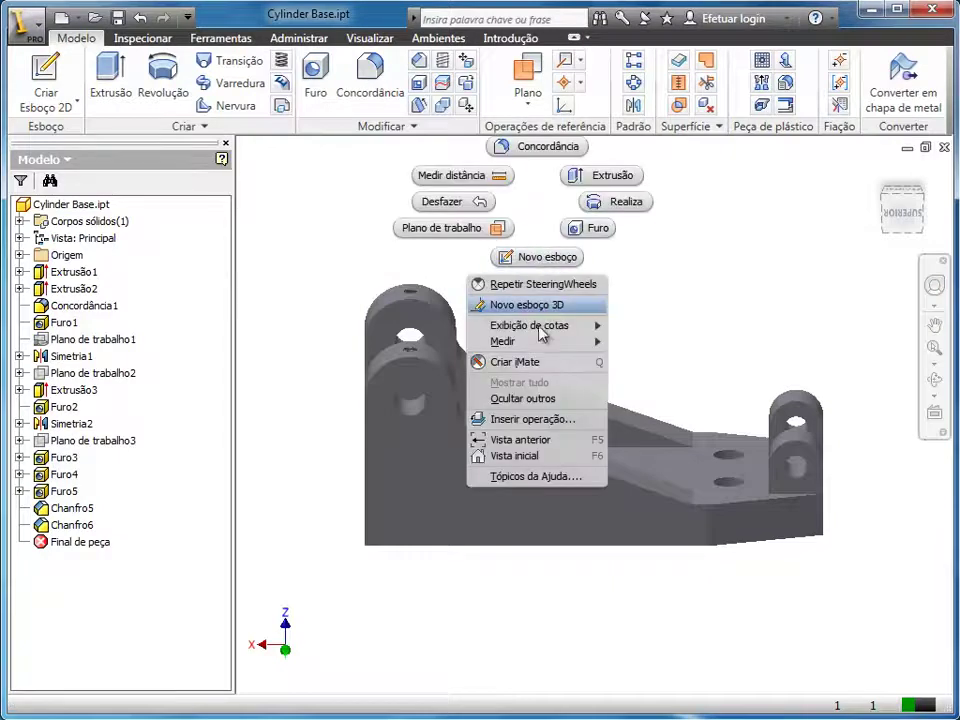
click(537, 462)
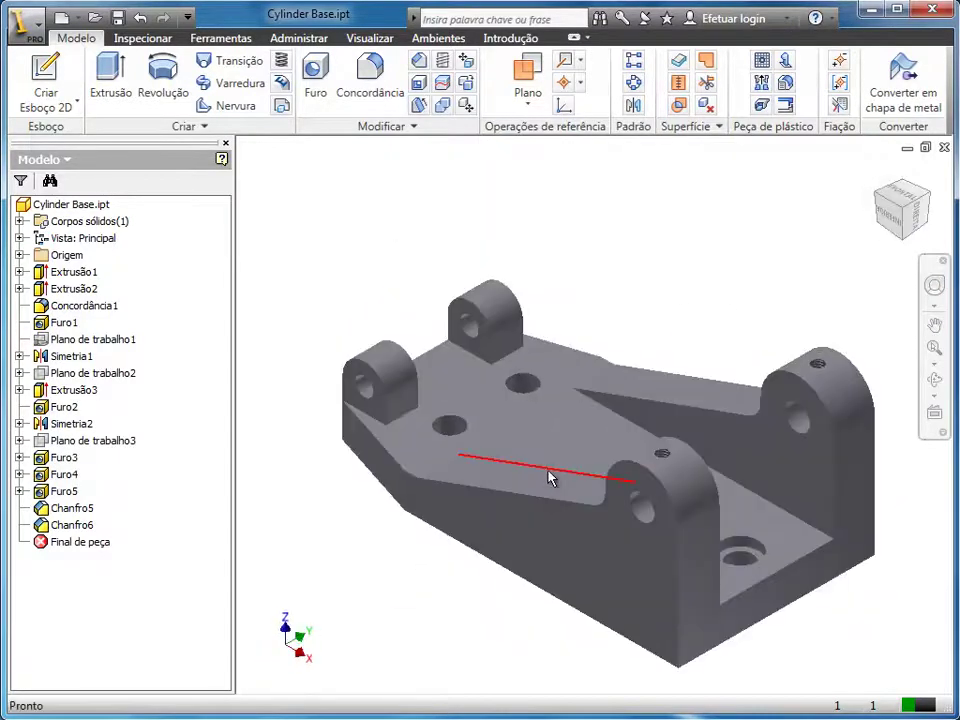
click(934, 325)
mouse_move(583, 259)
mouse_down()
mouse_move(728, 272)
mouse_move(525, 230)
mouse_up()
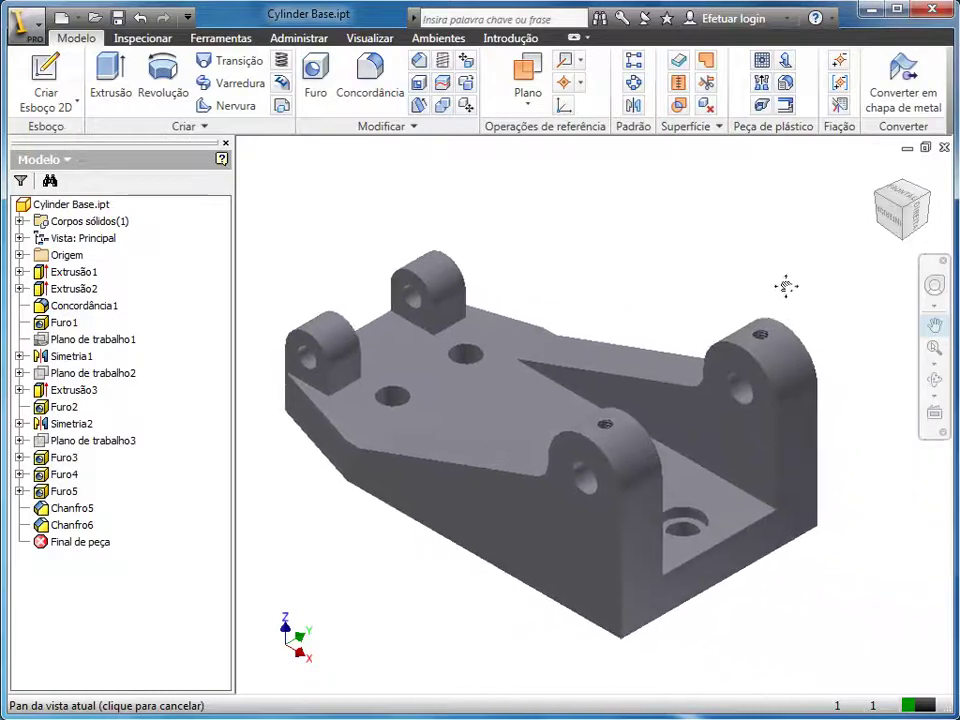
key(Escape)
click(934, 371)
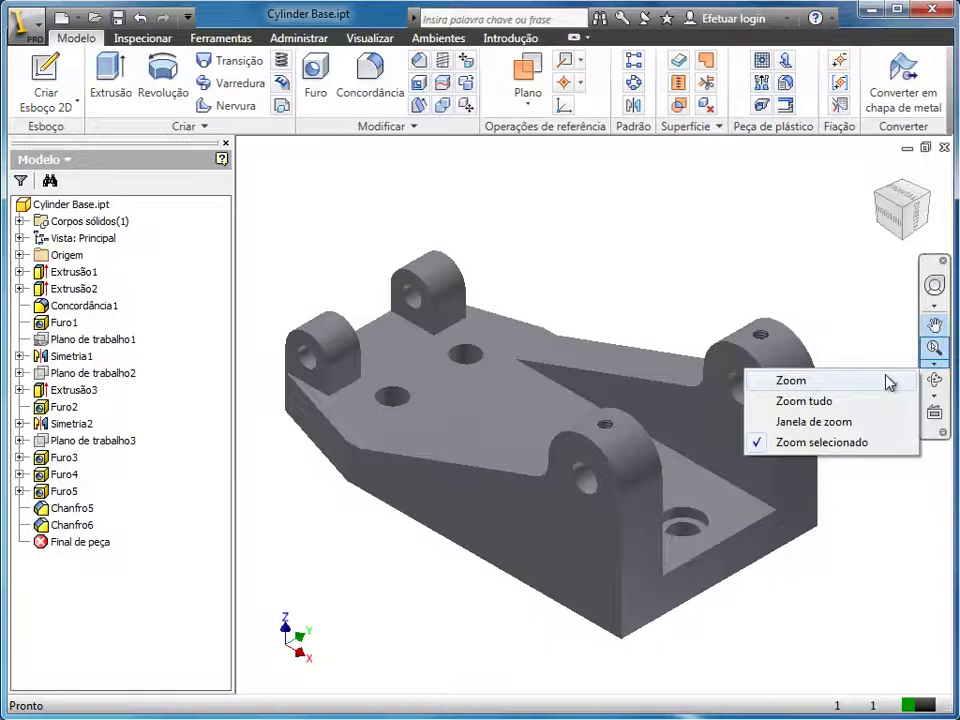
click(889, 382)
mouse_move(589, 225)
mouse_down()
mouse_move(589, 298)
mouse_move(594, 221)
mouse_up()
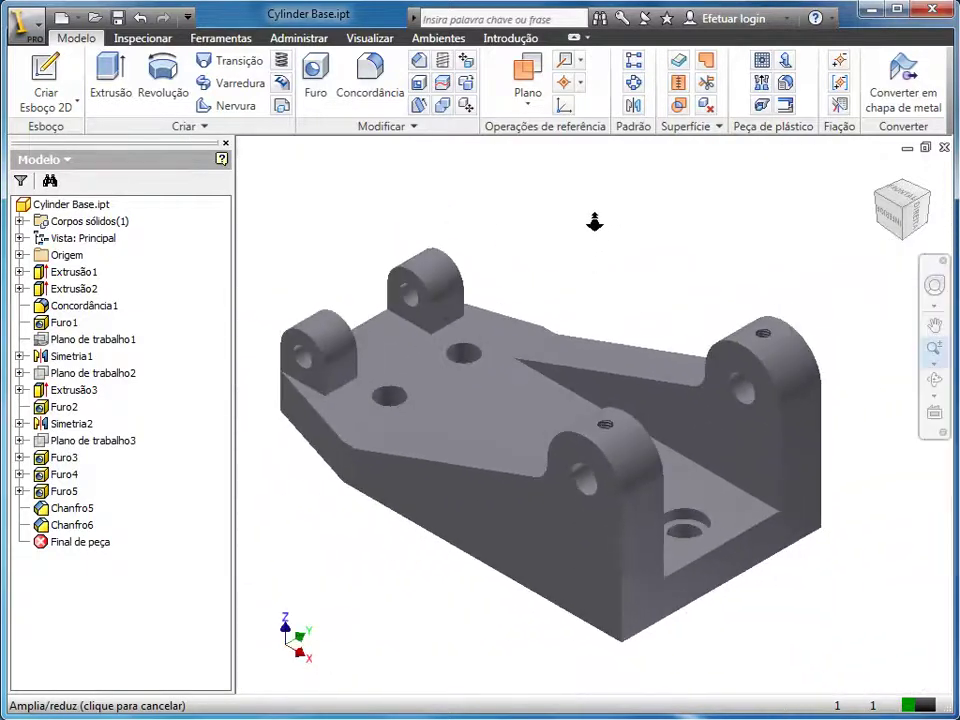
drag(341, 368, 325, 372)
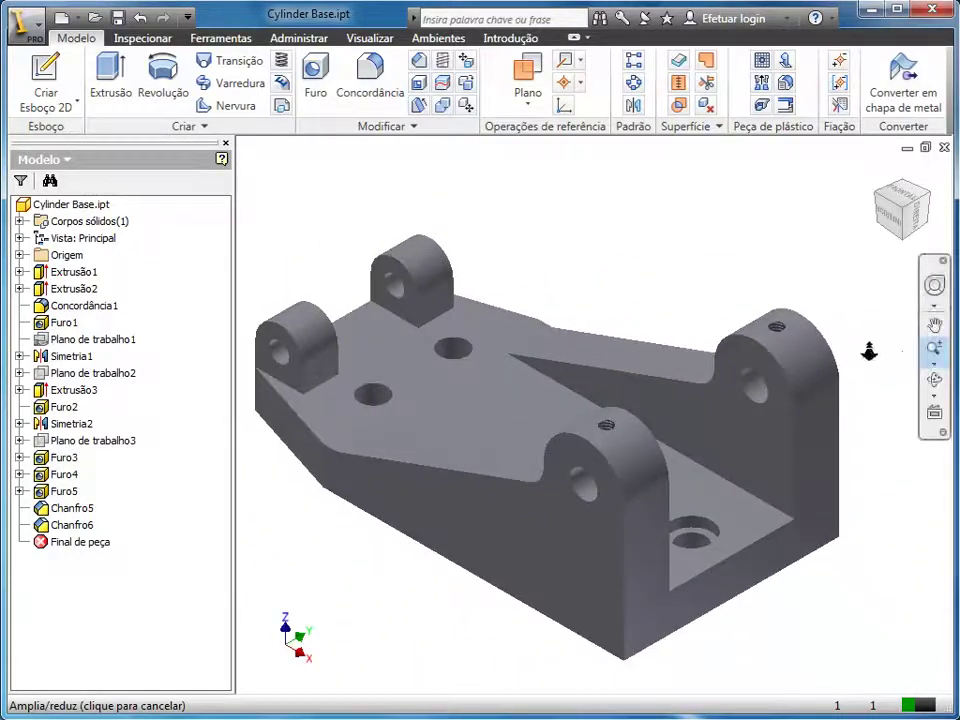
click(934, 362)
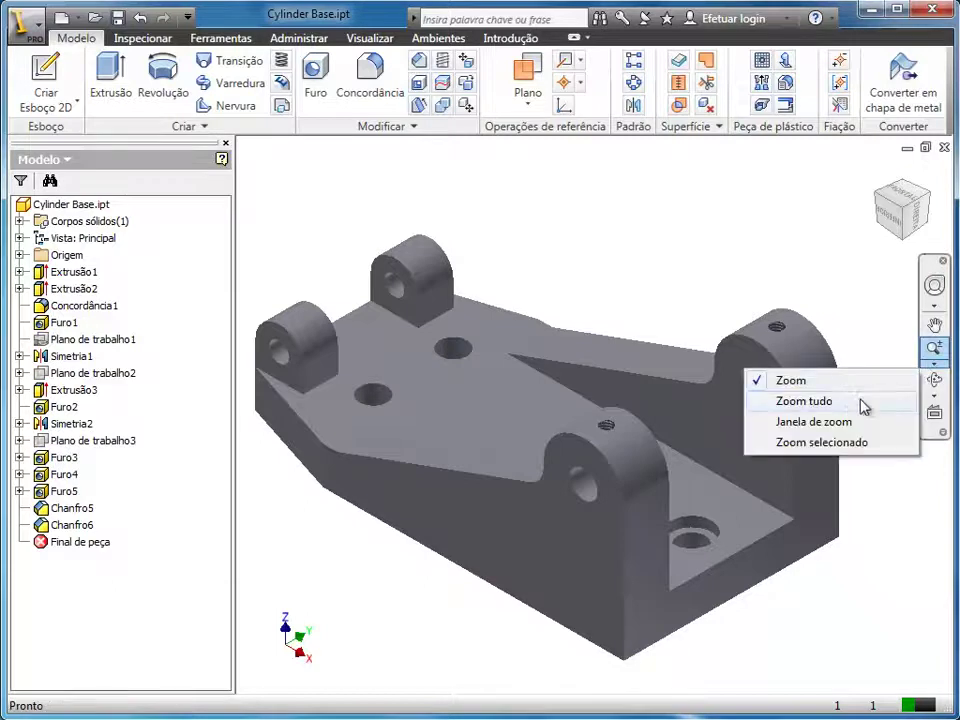
click(862, 403)
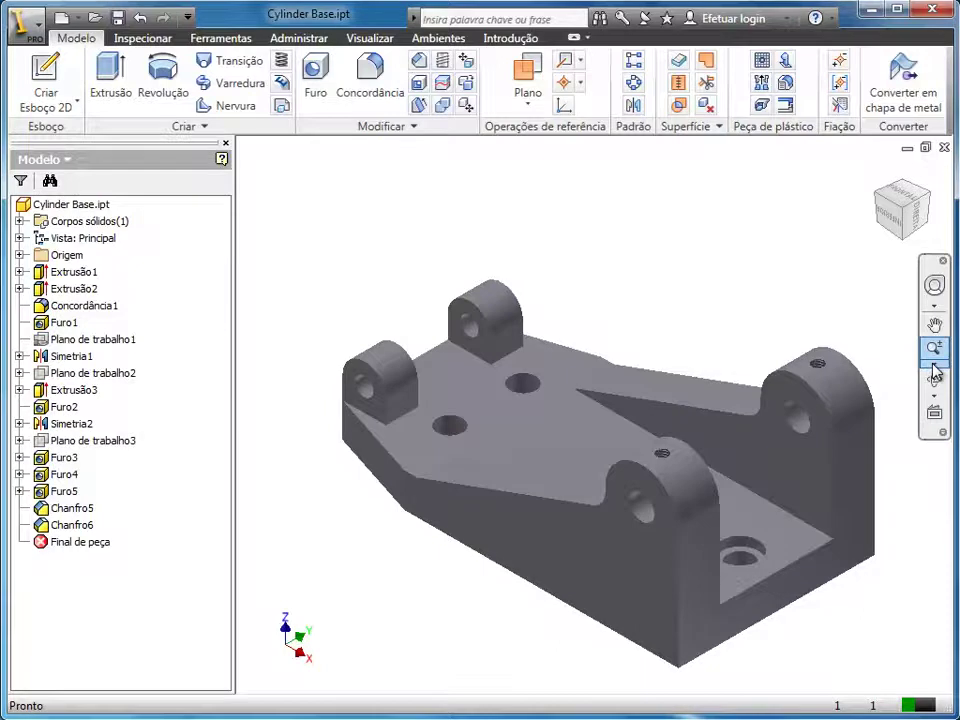
Zoom in on the back lug with Janela de zoom
click(935, 372)
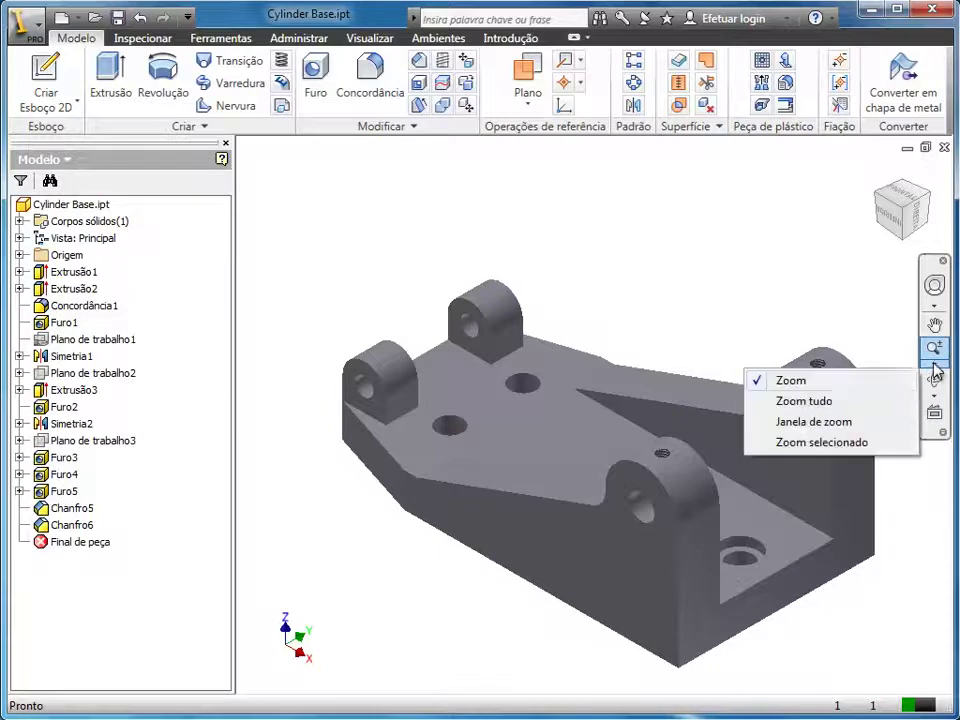
click(878, 420)
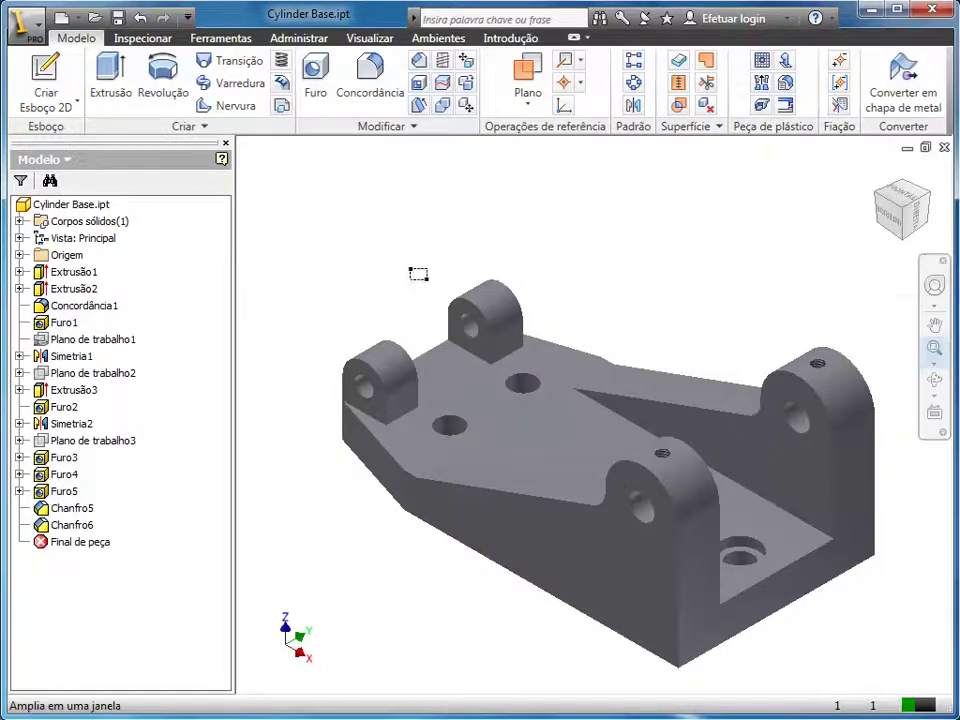
drag(390, 253, 519, 342)
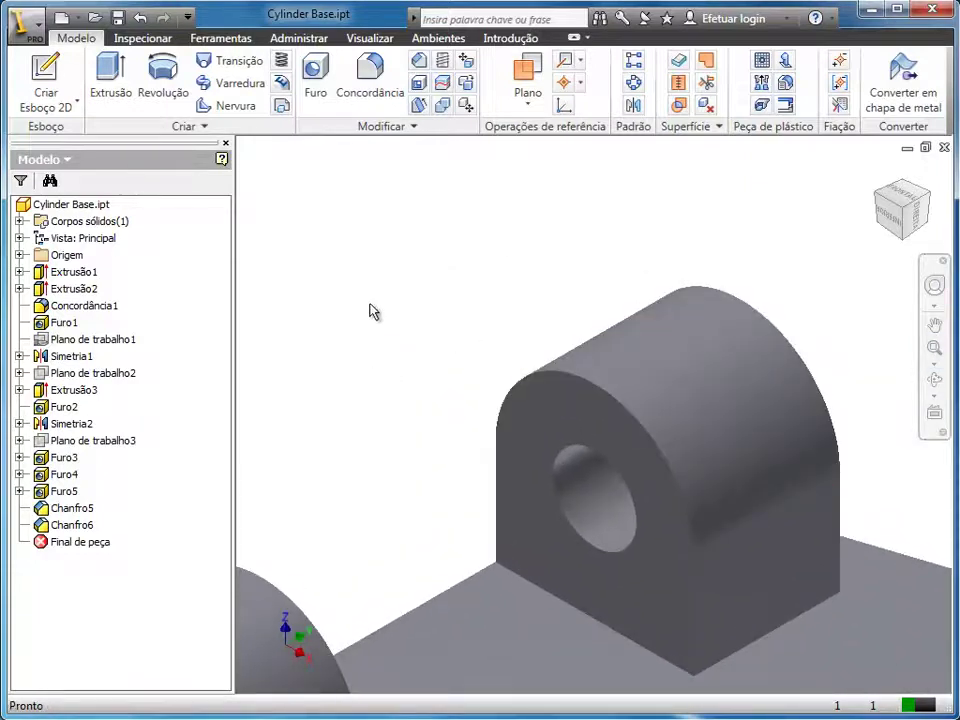
Return to Vista inicial and arm Zoom selecionado from the zoom drop-down
right_click(331, 270)
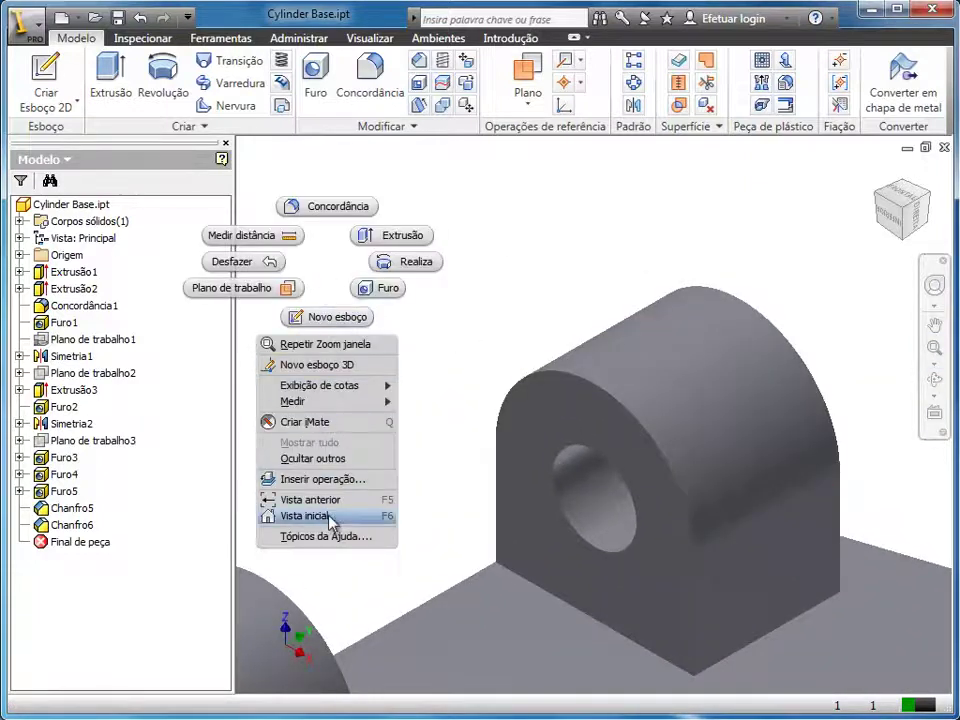
click(331, 522)
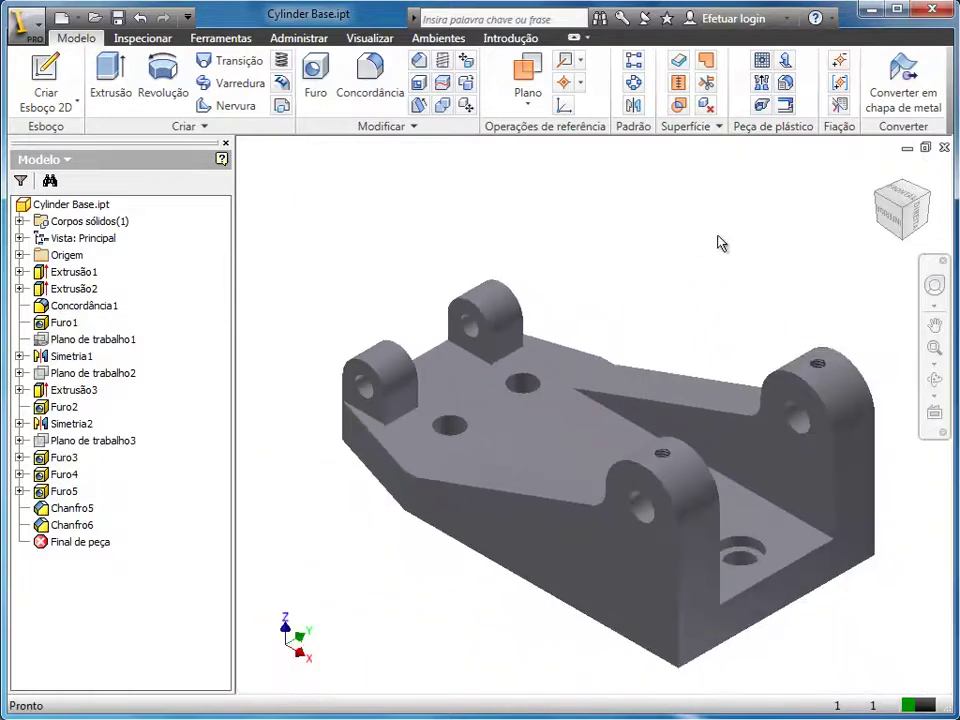
click(934, 366)
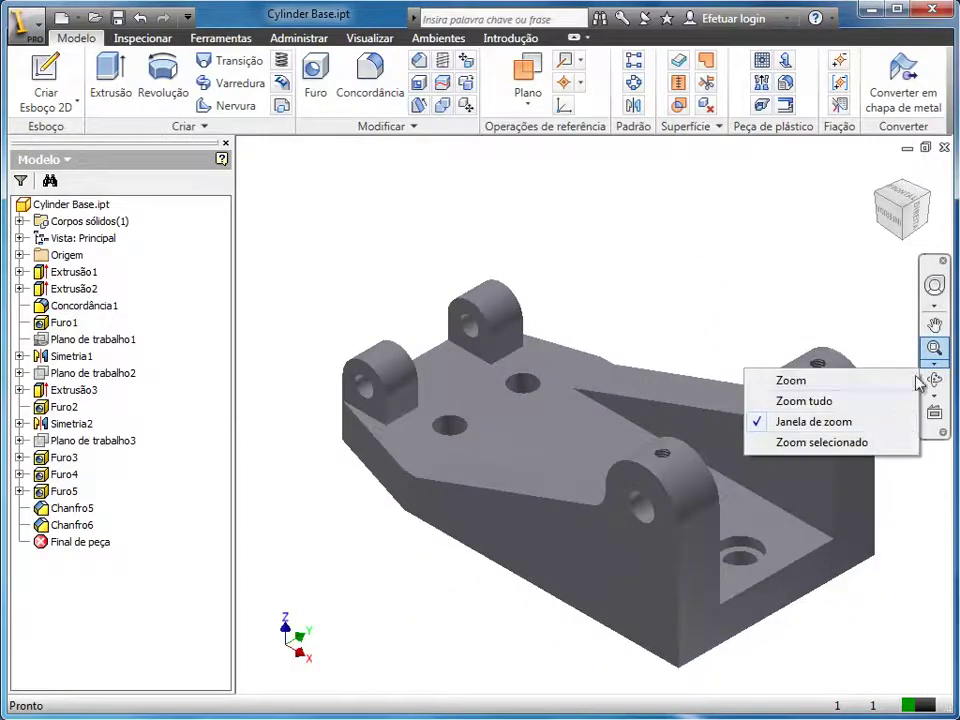
click(858, 442)
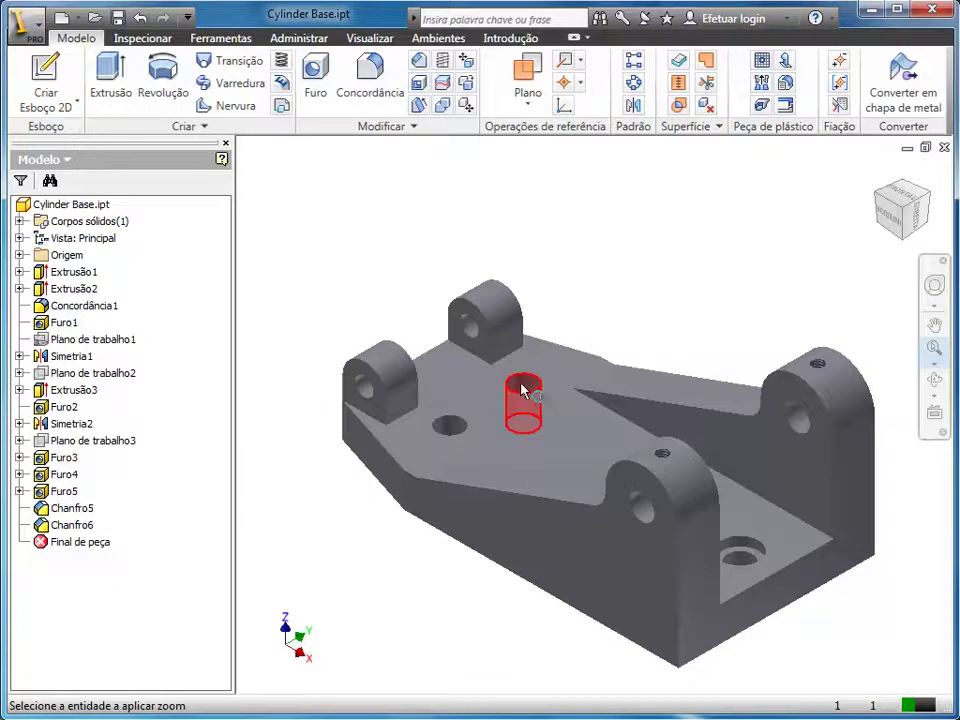
click(522, 390)
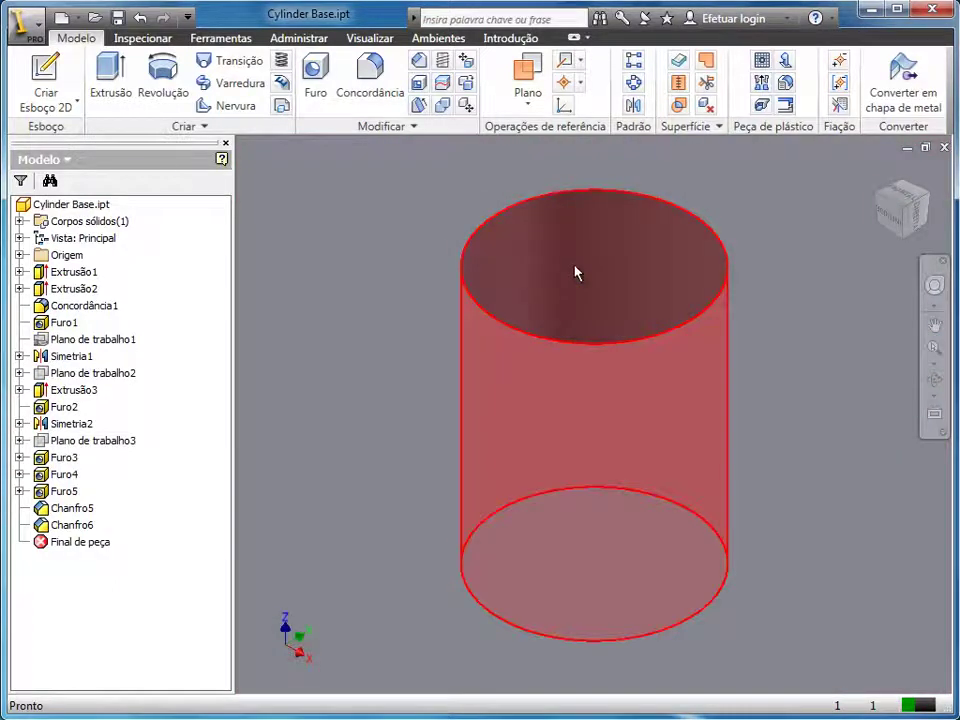
right_click(575, 272)
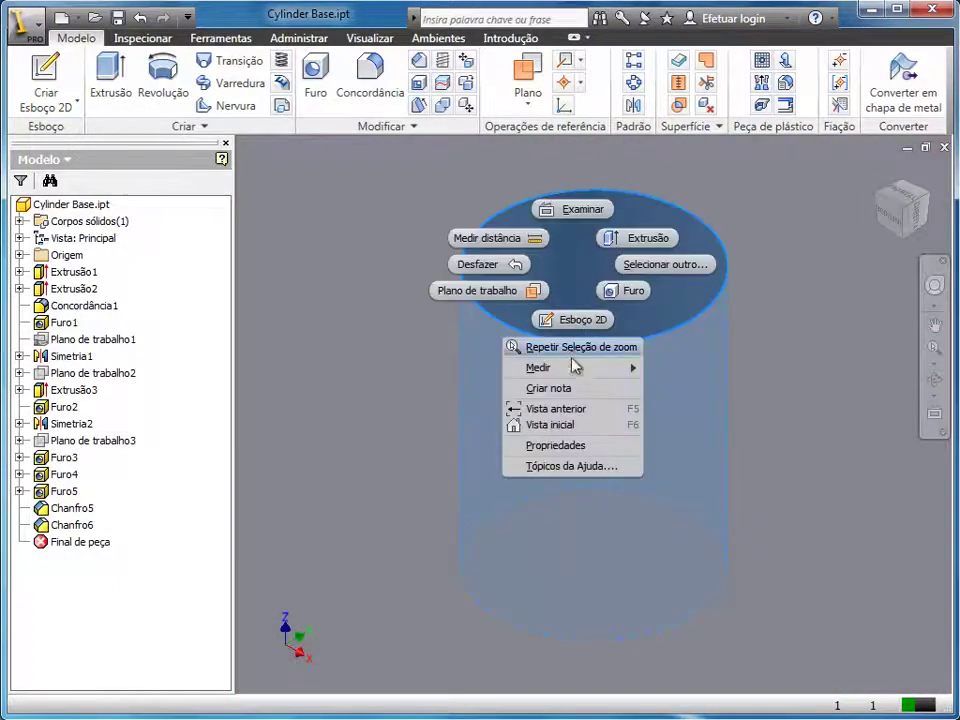
click(572, 426)
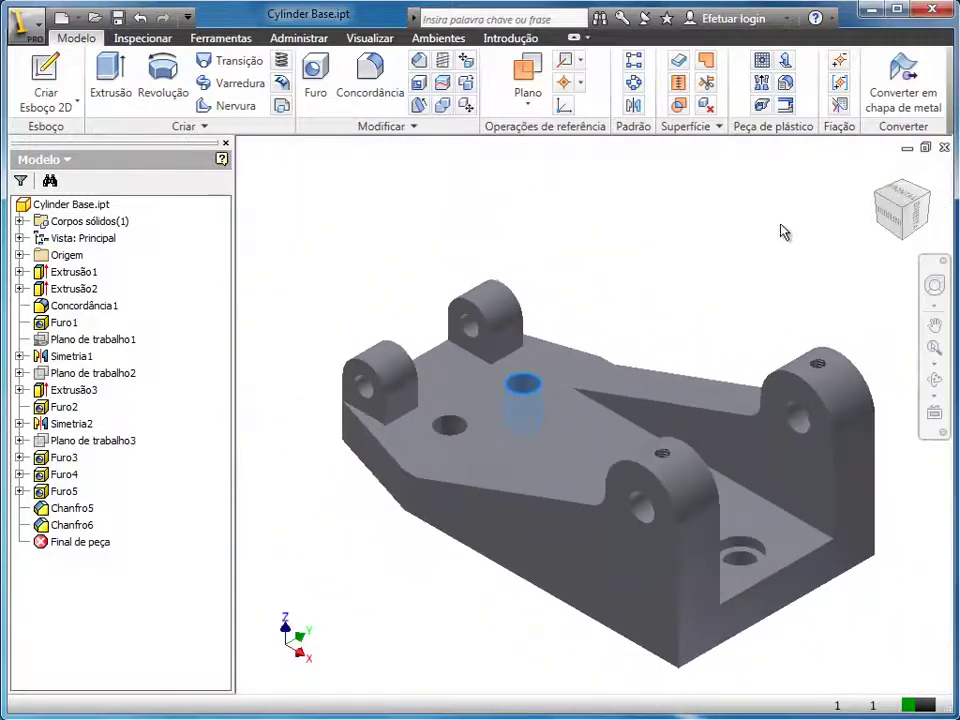
click(817, 311)
click(499, 312)
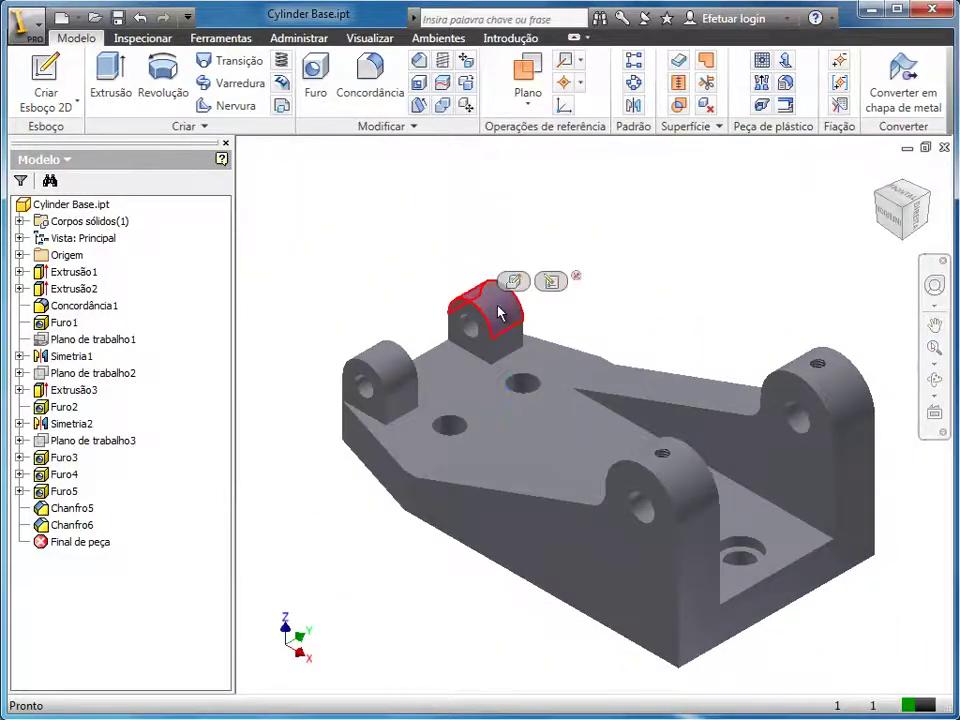
click(934, 347)
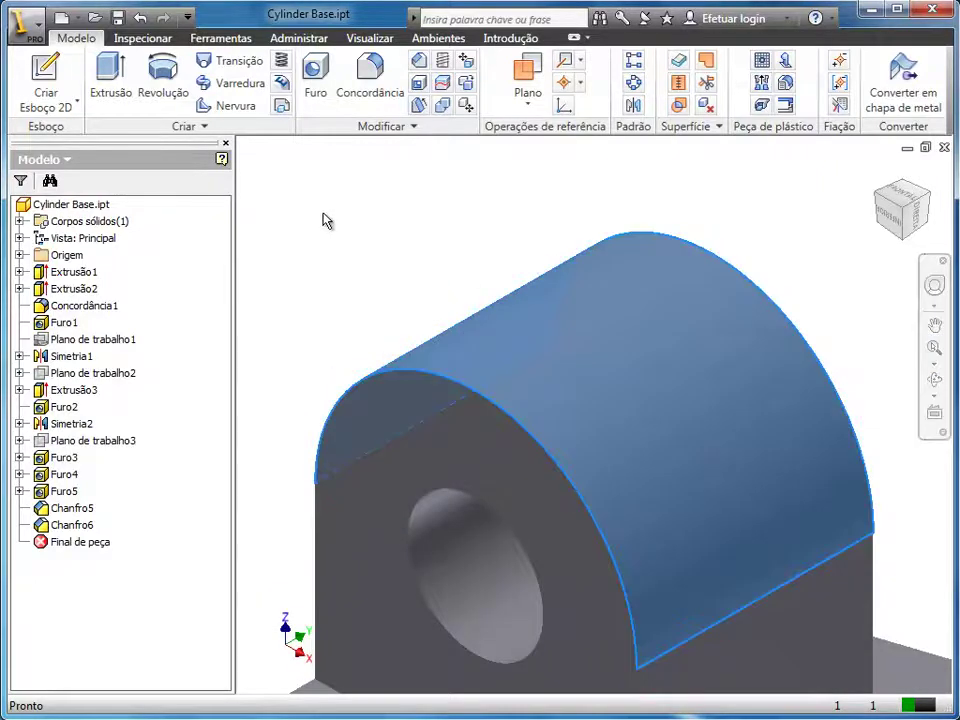
right_click(322, 222)
click(370, 355)
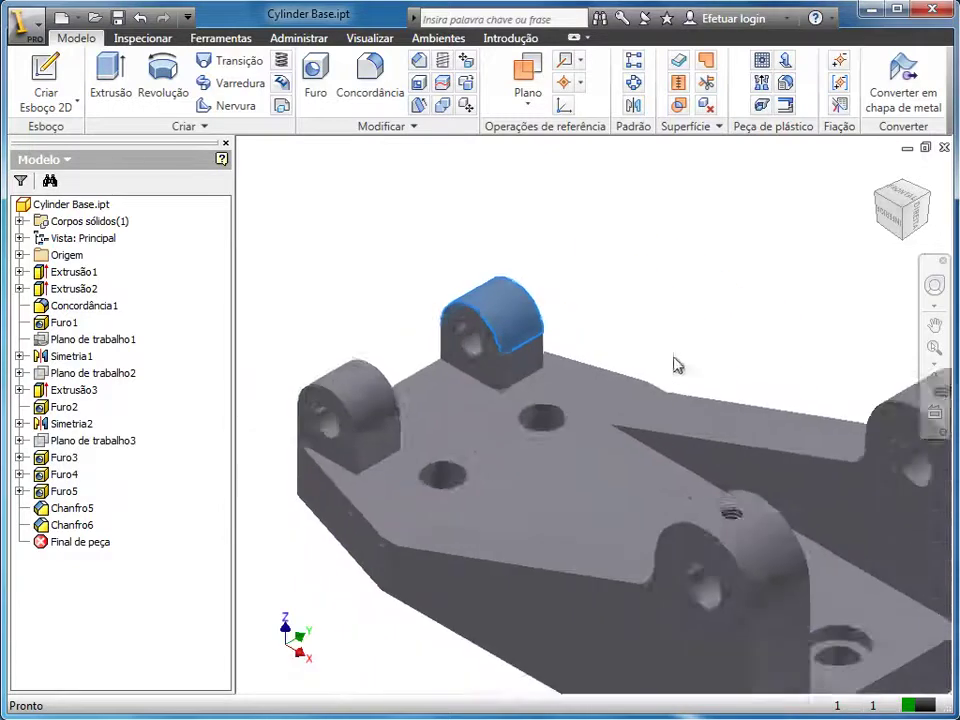
click(760, 317)
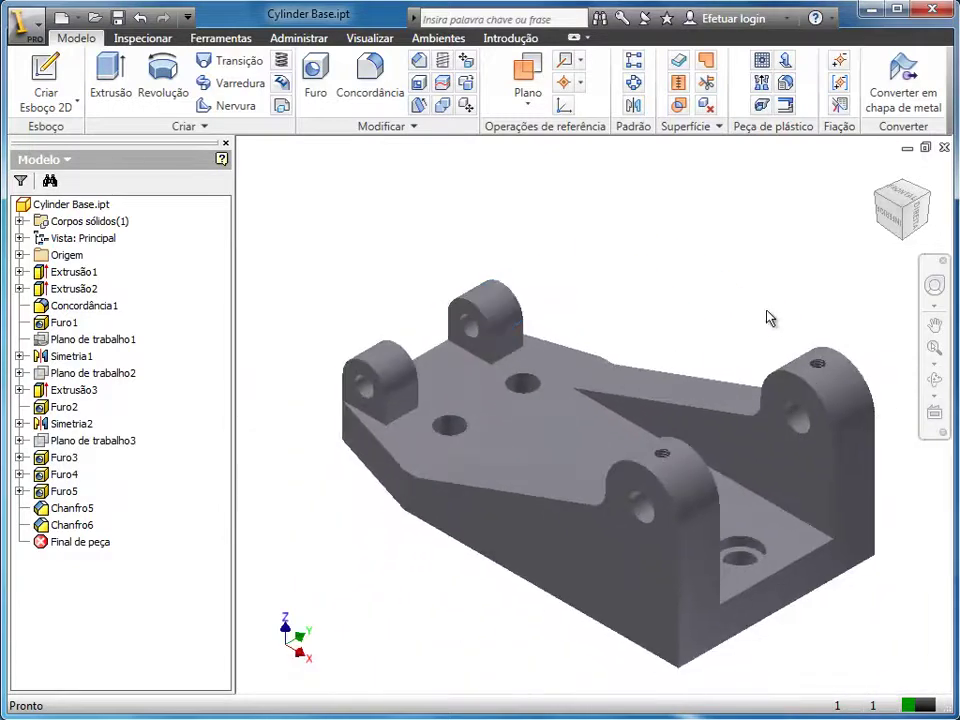
Free-orbit the Cylinder Base to a slightly higher orientation, finishing with Concluído
click(935, 382)
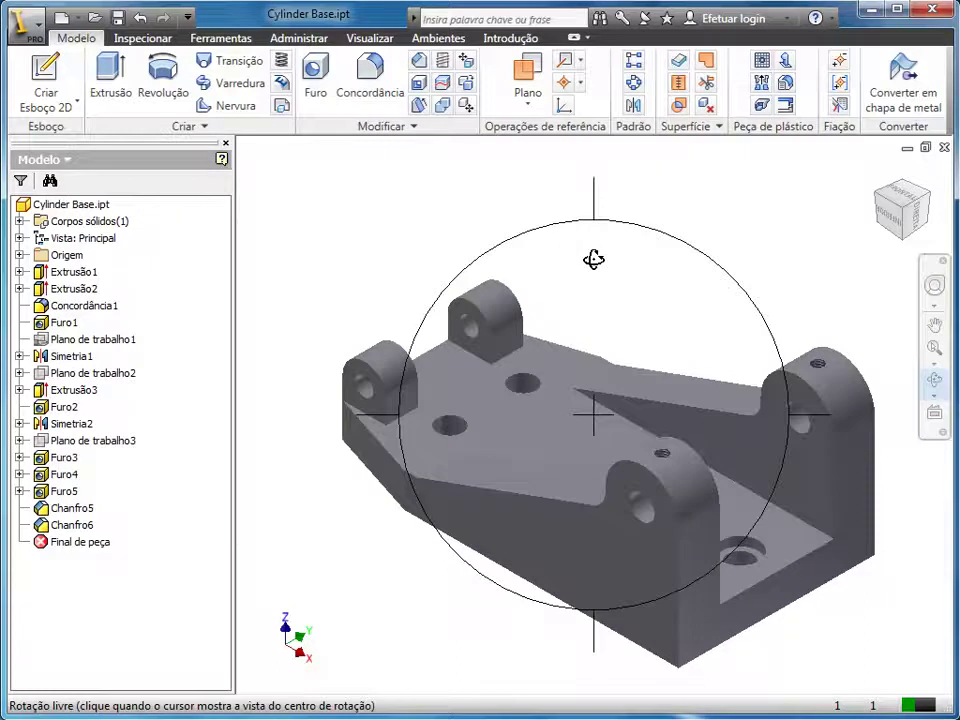
mouse_move(593, 259)
mouse_down()
mouse_move(538, 300)
mouse_move(592, 265)
mouse_up()
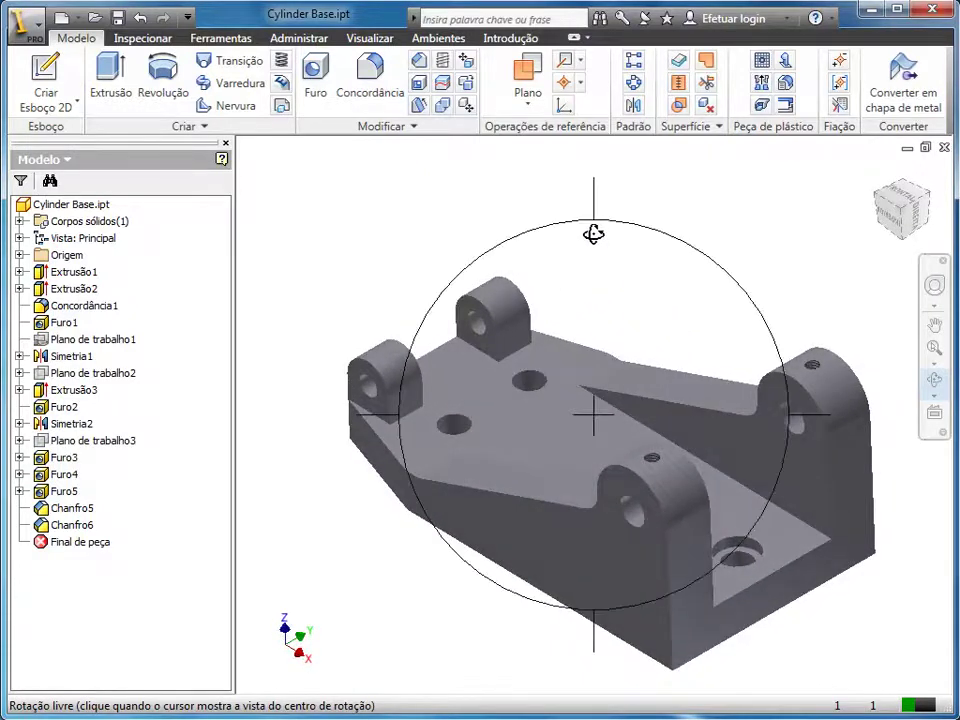
mouse_move(594, 213)
mouse_down()
mouse_move(583, 335)
mouse_move(596, 208)
mouse_up()
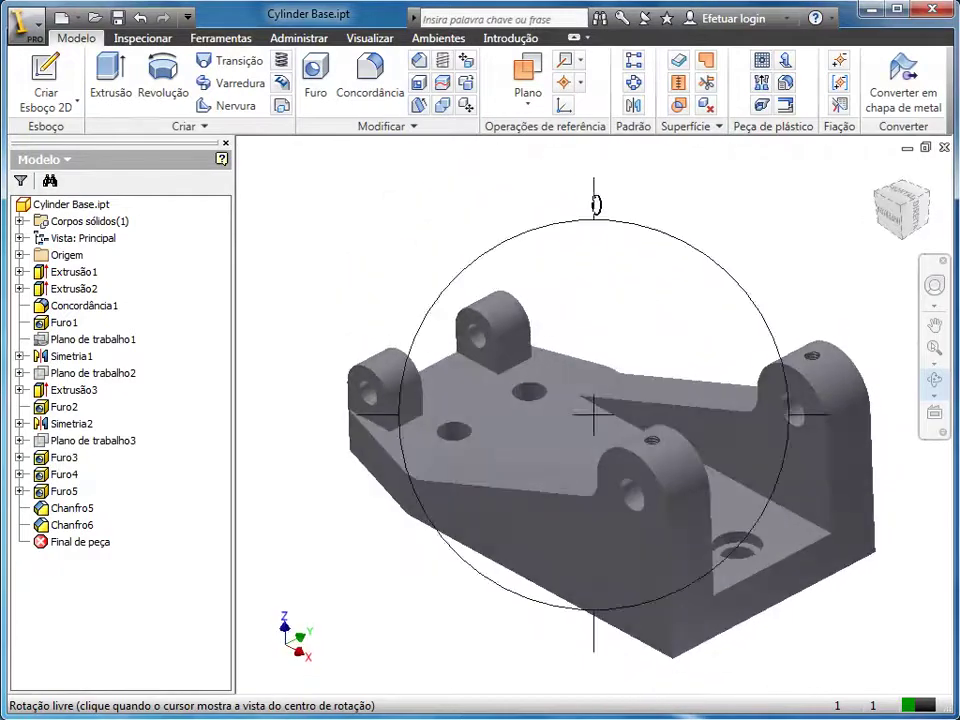
mouse_move(375, 413)
mouse_down()
mouse_move(560, 413)
mouse_move(295, 300)
mouse_up()
mouse_move(414, 265)
mouse_down()
mouse_move(441, 407)
mouse_move(502, 484)
mouse_move(435, 313)
mouse_move(467, 219)
mouse_move(423, 290)
mouse_up()
right_click(416, 234)
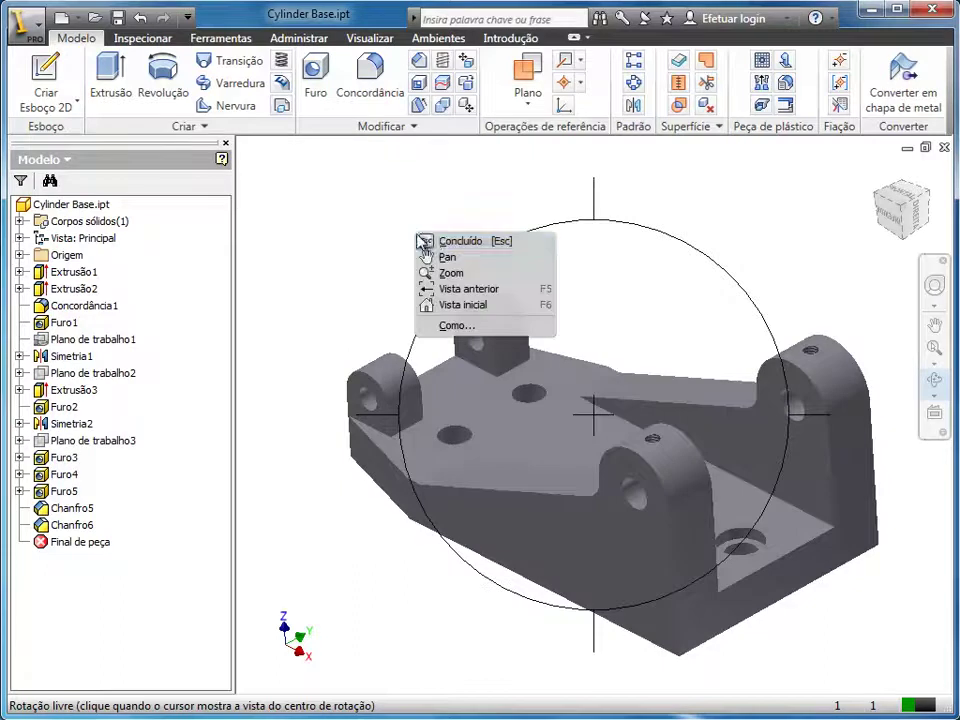
click(432, 242)
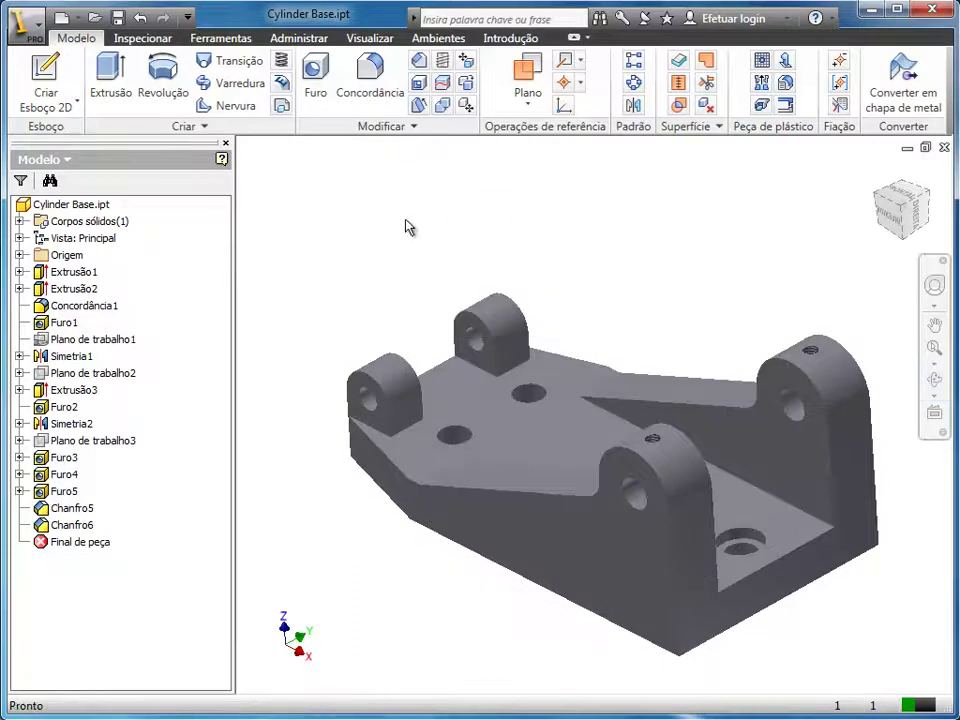
Go to Vista inicial, look straight at the top plate face, then return to Vista inicial
right_click(392, 212)
click(379, 461)
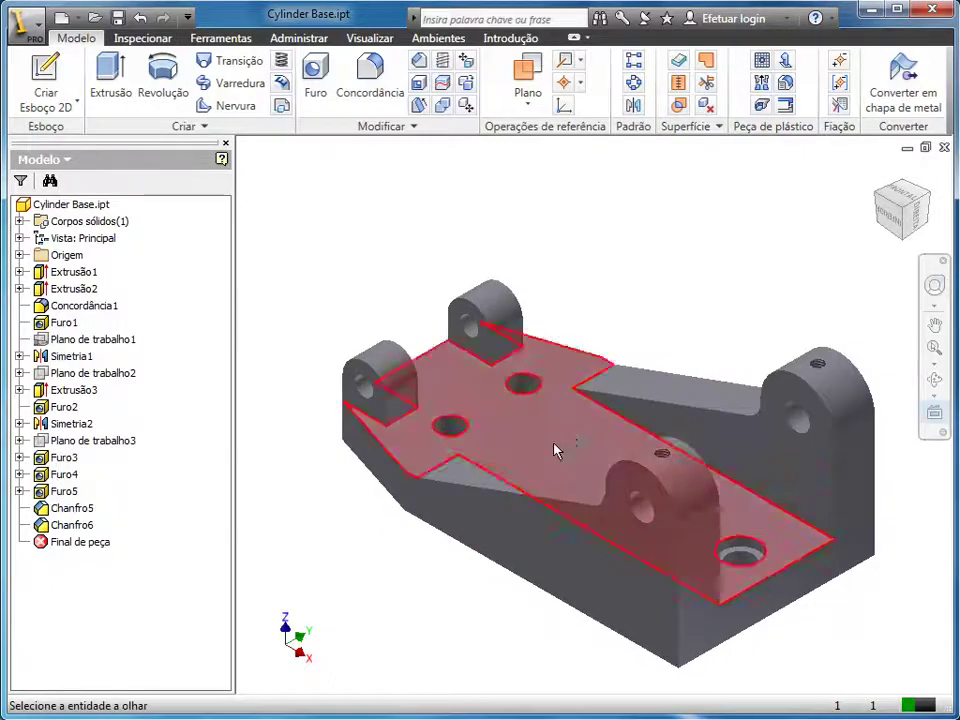
click(568, 563)
click(557, 391)
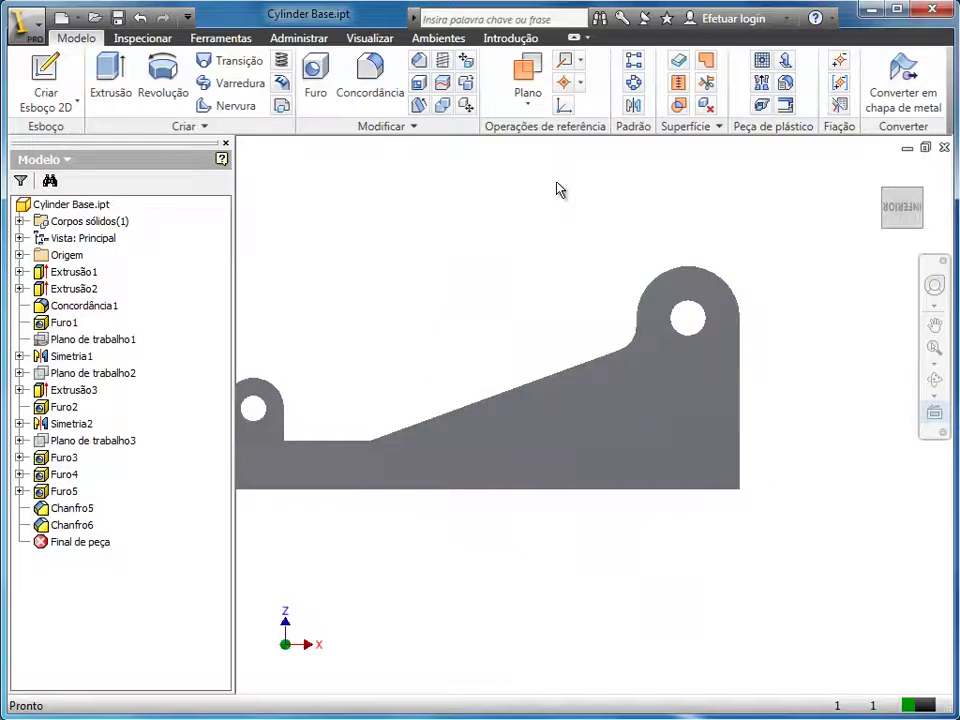
right_click(559, 190)
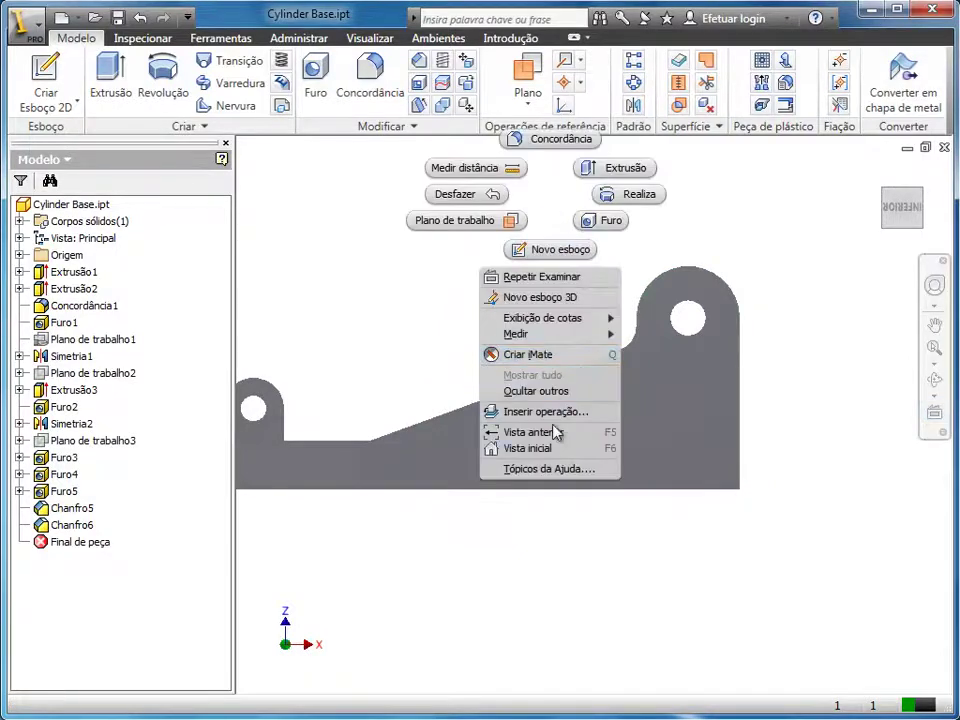
click(555, 456)
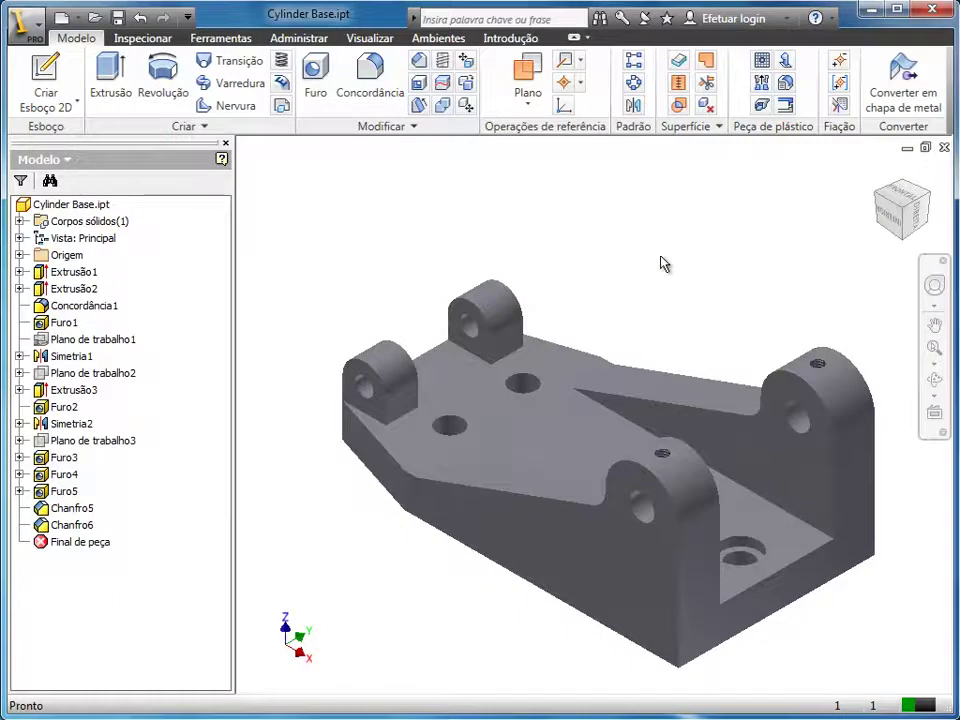
click(942, 432)
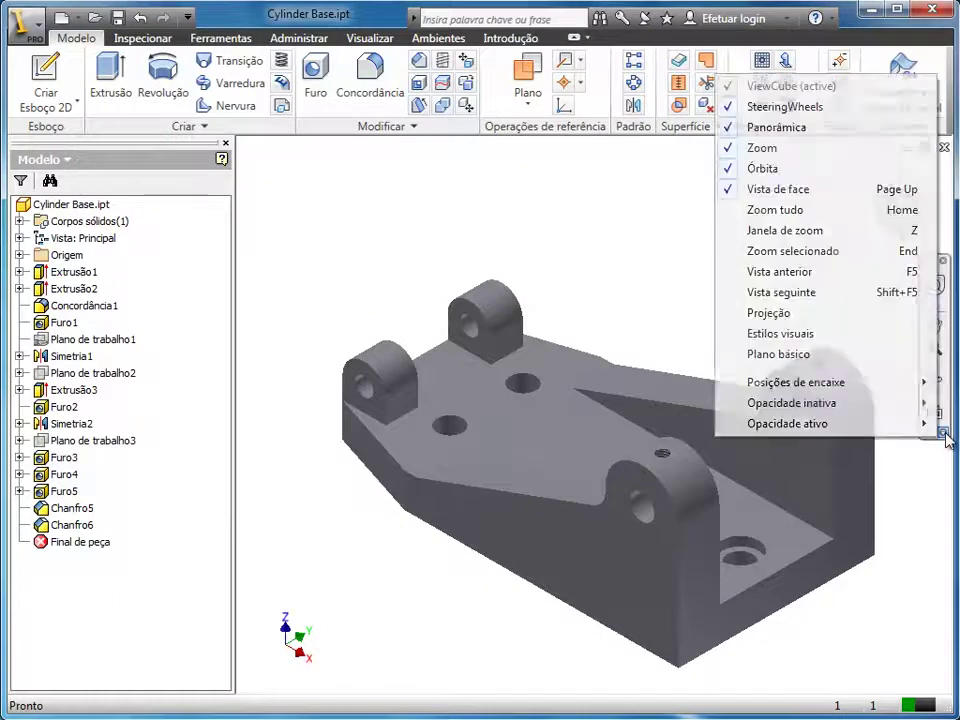
click(920, 481)
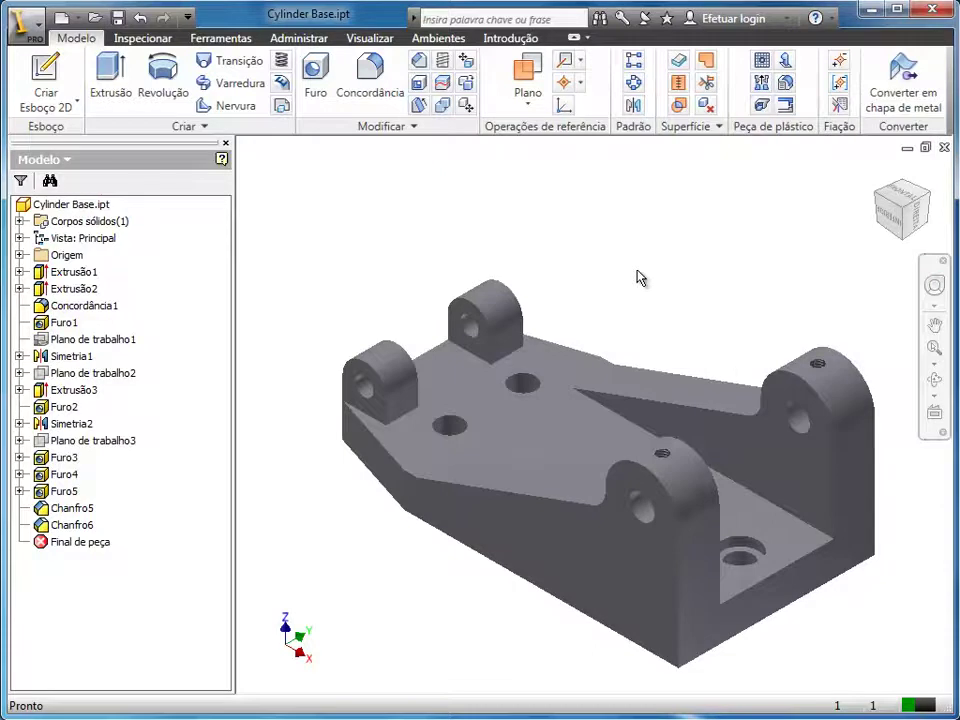
key(F2)
mouse_move(632, 279)
mouse_down()
mouse_move(626, 343)
mouse_move(598, 311)
mouse_up()
key(Escape)
key(F3)
mouse_move(613, 266)
mouse_down()
mouse_move(615, 334)
mouse_move(616, 266)
mouse_move(591, 274)
mouse_move(606, 268)
mouse_up()
key(F4)
key(Escape)
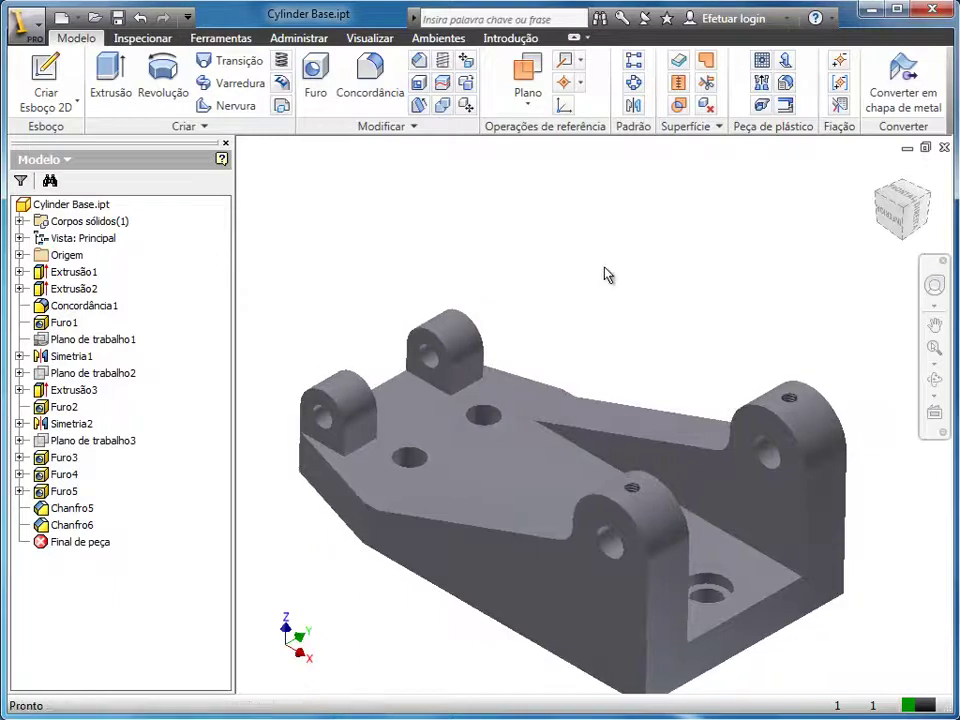
key(F5)
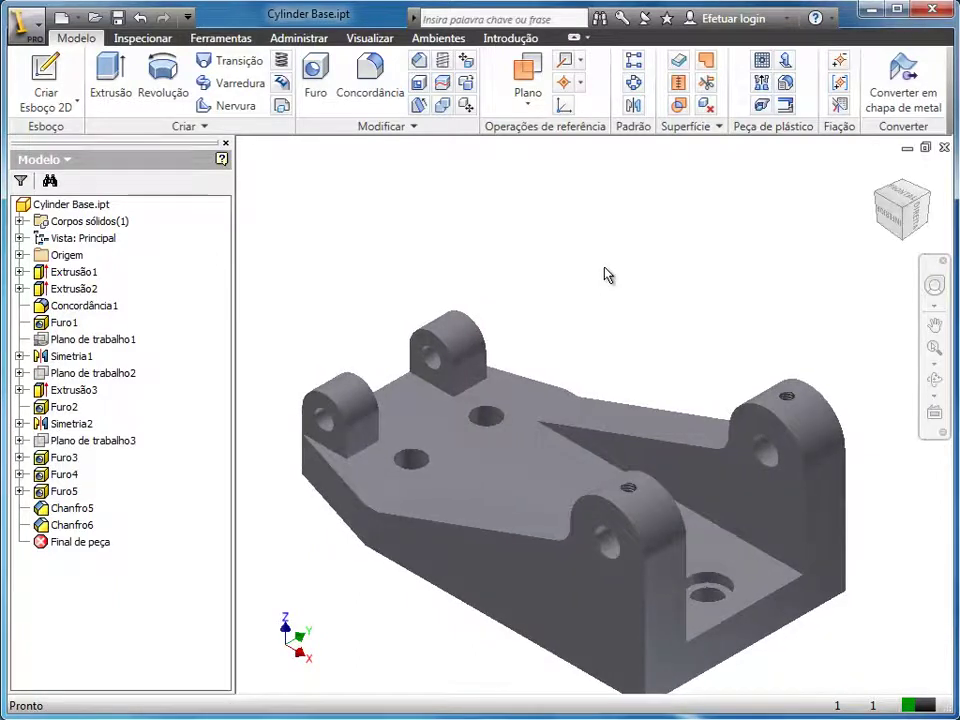
key(F5)
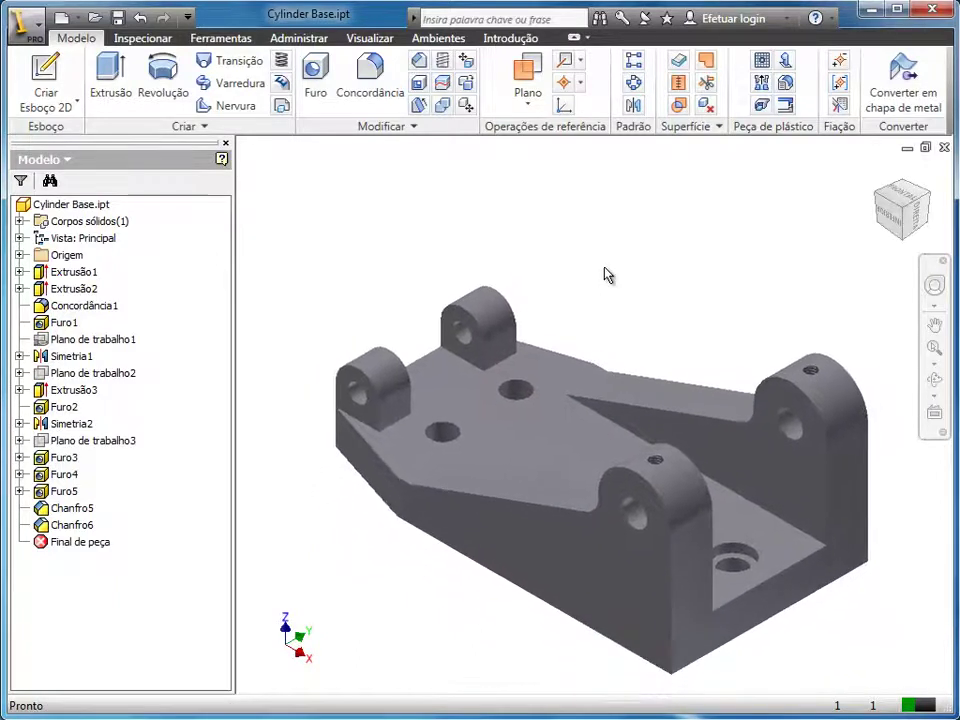
key(F5)
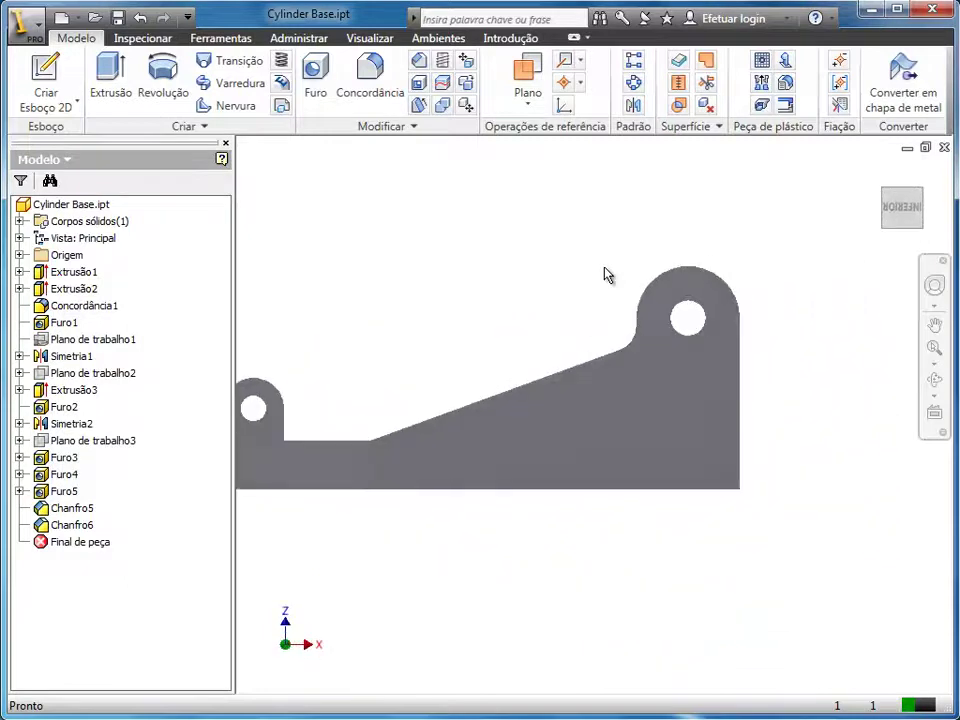
key(F5)
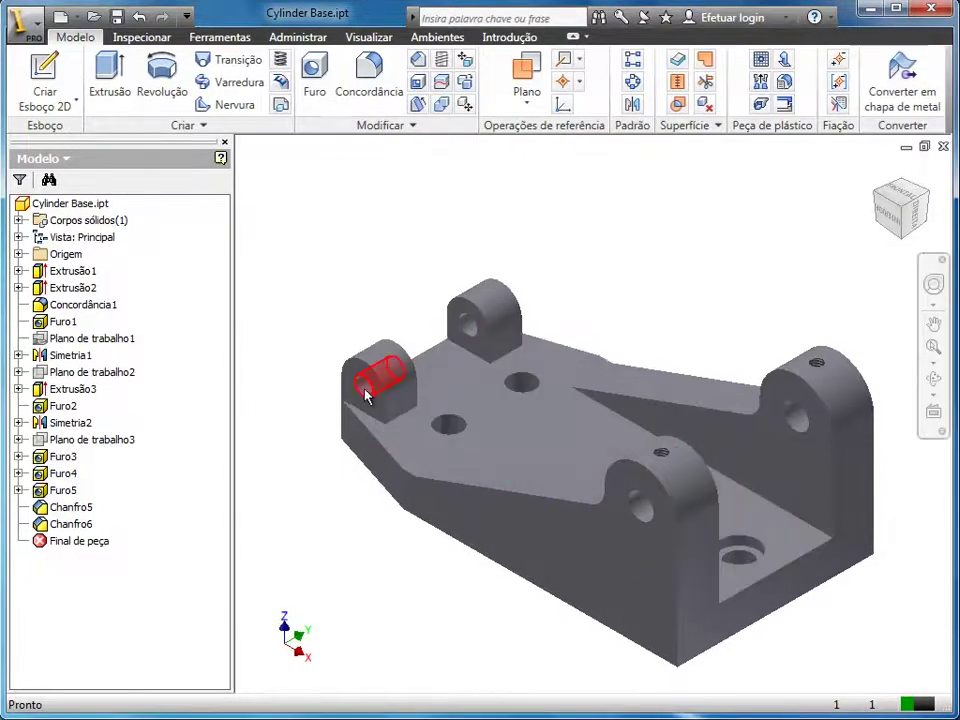
Zoom in and out over the tapped and through holes, ending zoomed out on the whole part
scroll(366, 395, up, 5)
scroll(366, 395, down, 2)
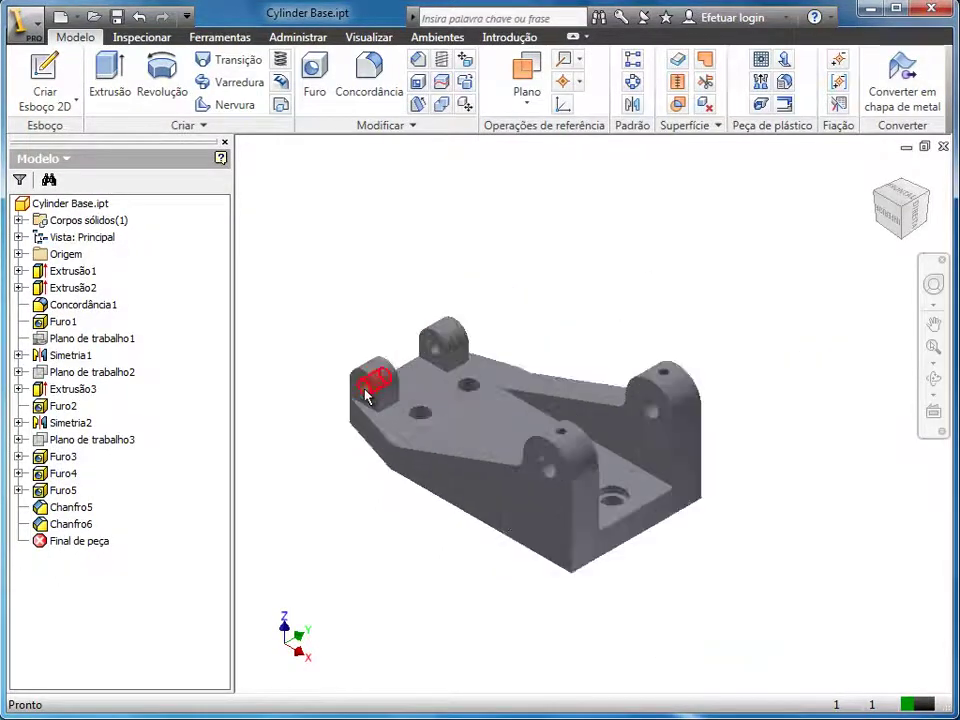
scroll(366, 395, down, 4)
scroll(366, 395, down, 3)
scroll(366, 396, up, 3)
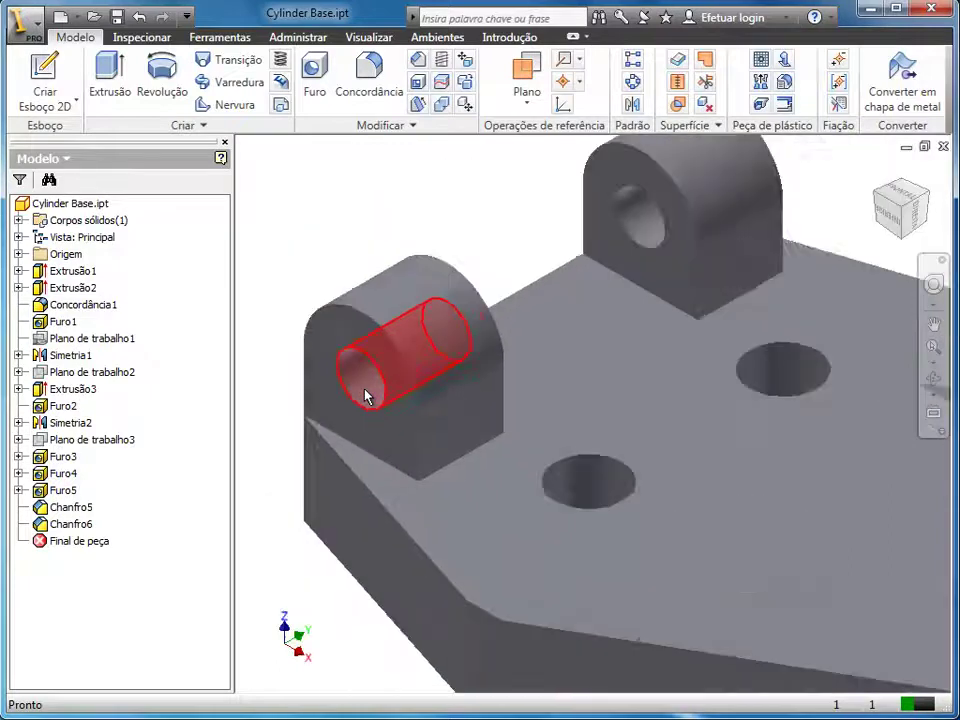
scroll(366, 396, up, 3)
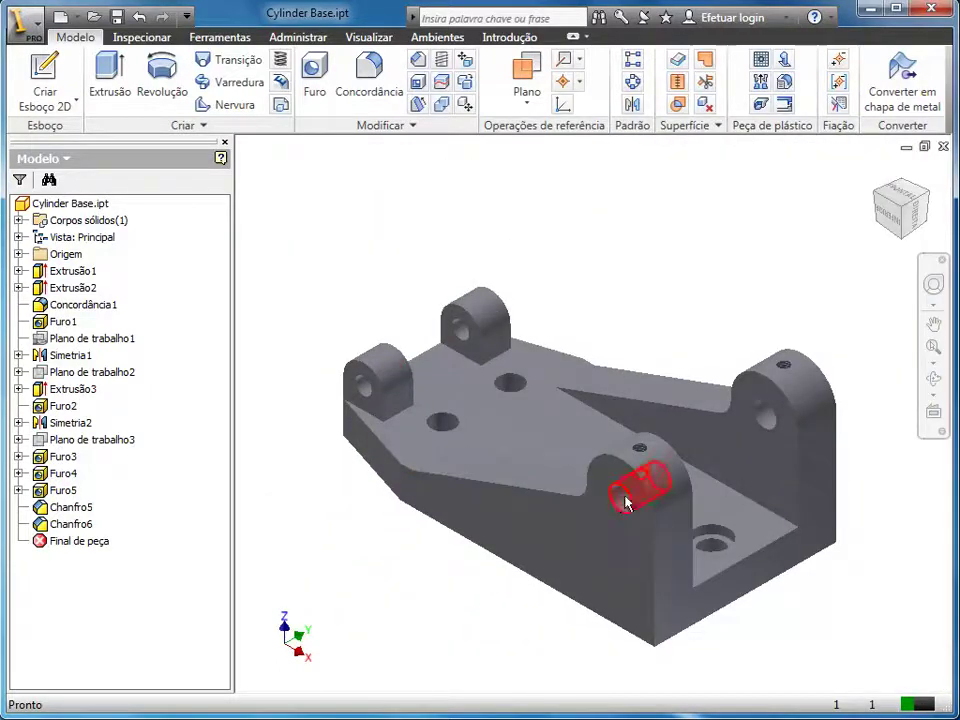
scroll(625, 502, down, 3)
scroll(625, 502, down, 2)
scroll(625, 502, up, 3)
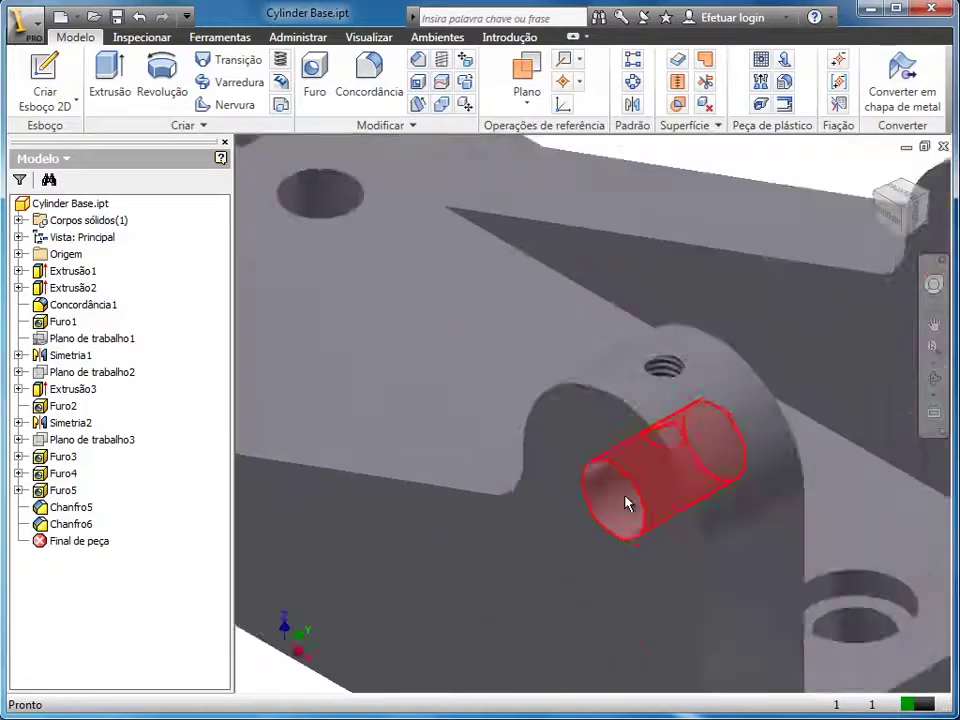
scroll(625, 502, up, 5)
scroll(780, 387, down, 5)
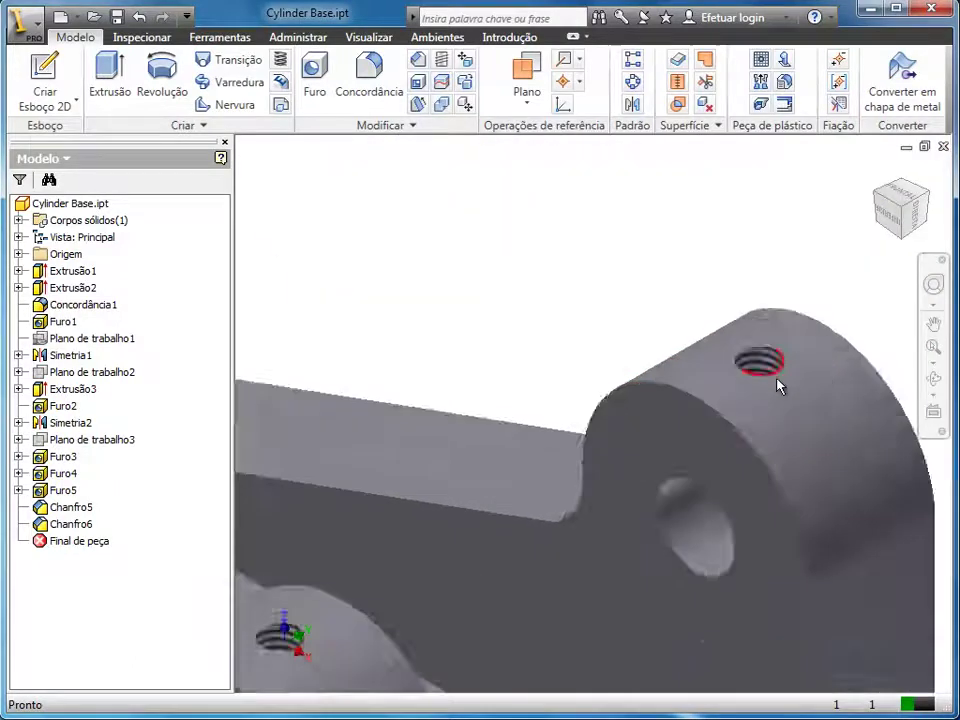
scroll(780, 387, down, 3)
scroll(780, 387, up, 2)
scroll(780, 387, up, 2)
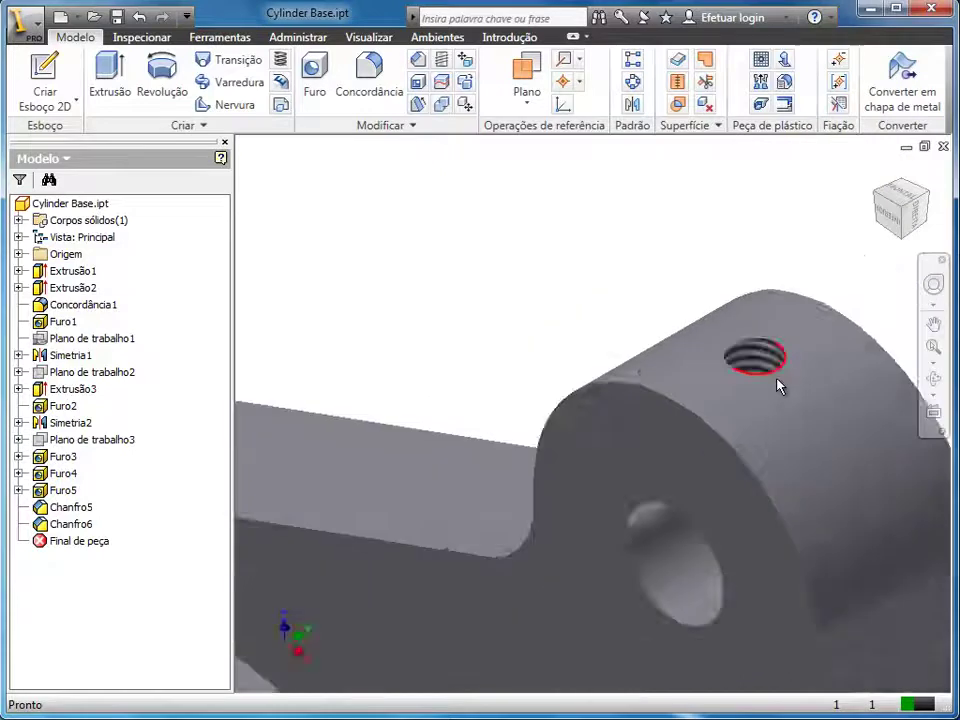
scroll(780, 387, up, 2)
scroll(780, 387, up, 2)
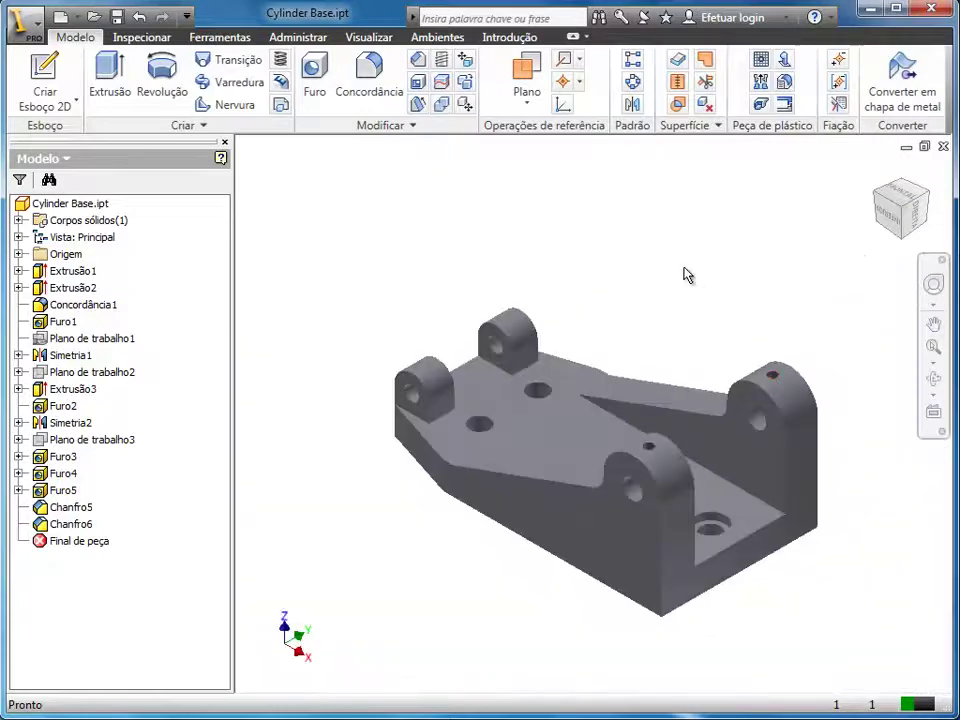